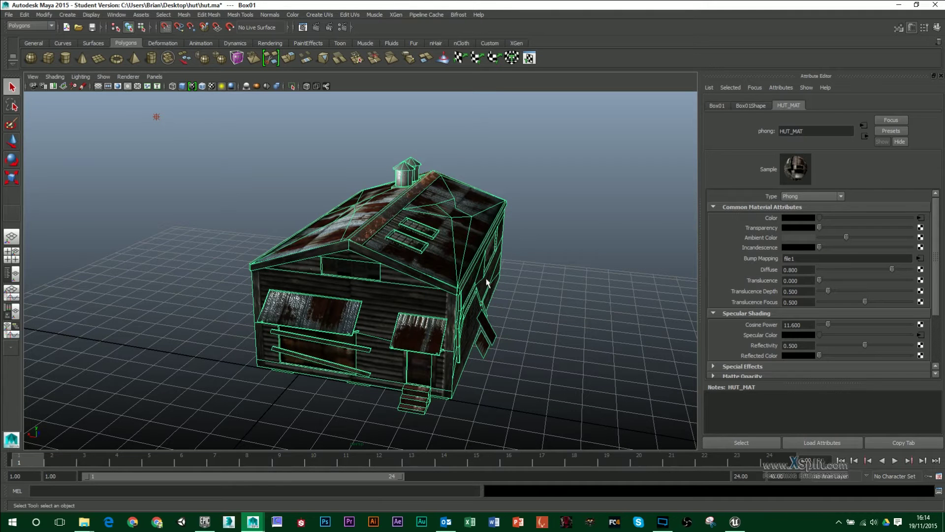
Open the hut folder on the desktop and view the HUT_emis.png emissive texture at full size
{"action": "left_click", "coordinate": [588, 274]}
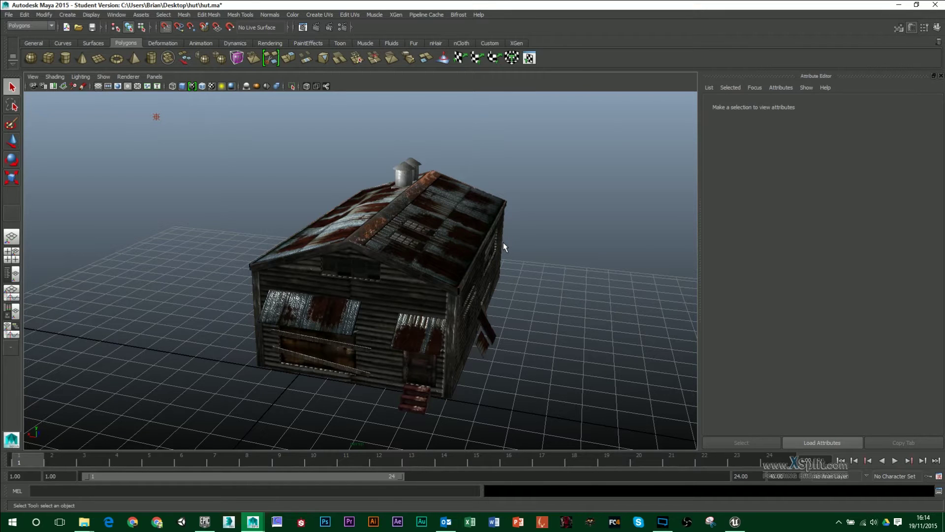
{"action": "left_click", "coordinate": [441, 254]}
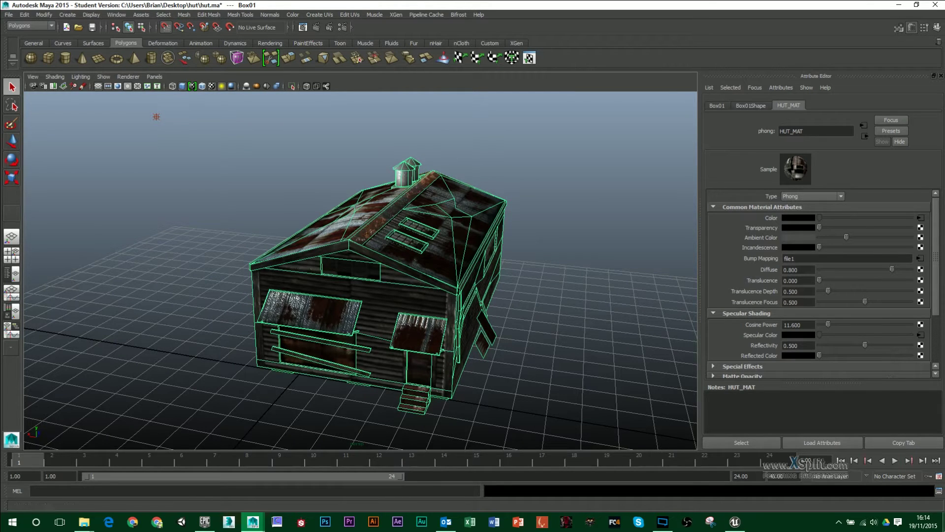
{"action": "key", "text": "super+d"}
{"action": "double_click", "coordinate": [26, 372]}
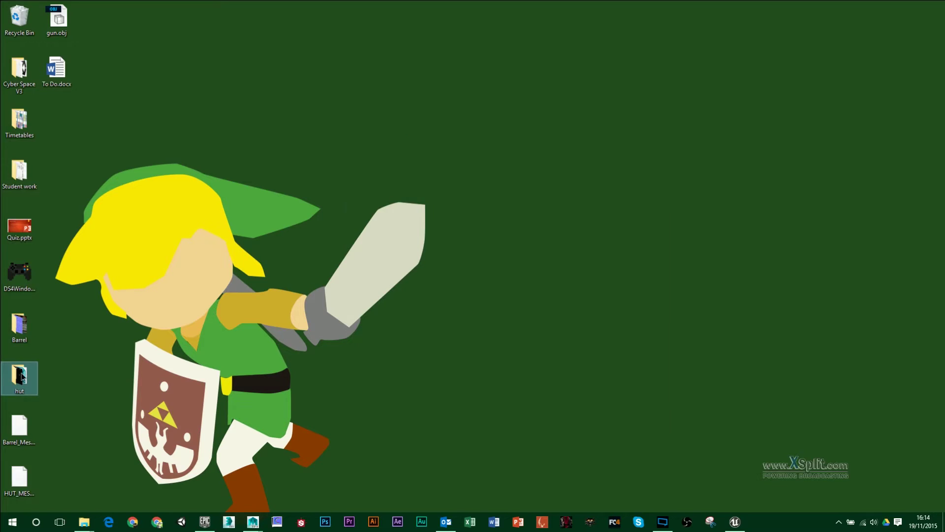
{"action": "double_click", "coordinate": [584, 249]}
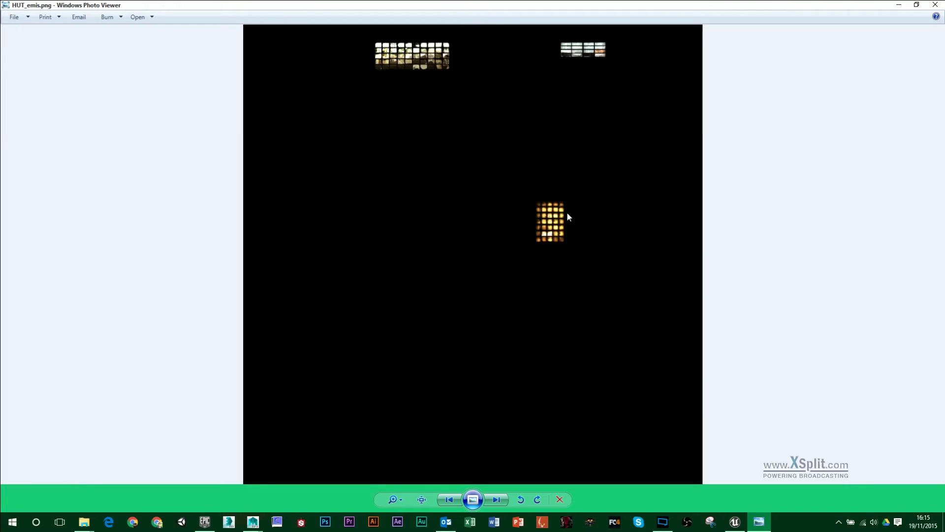
{"action": "left_click", "coordinate": [932, 5]}
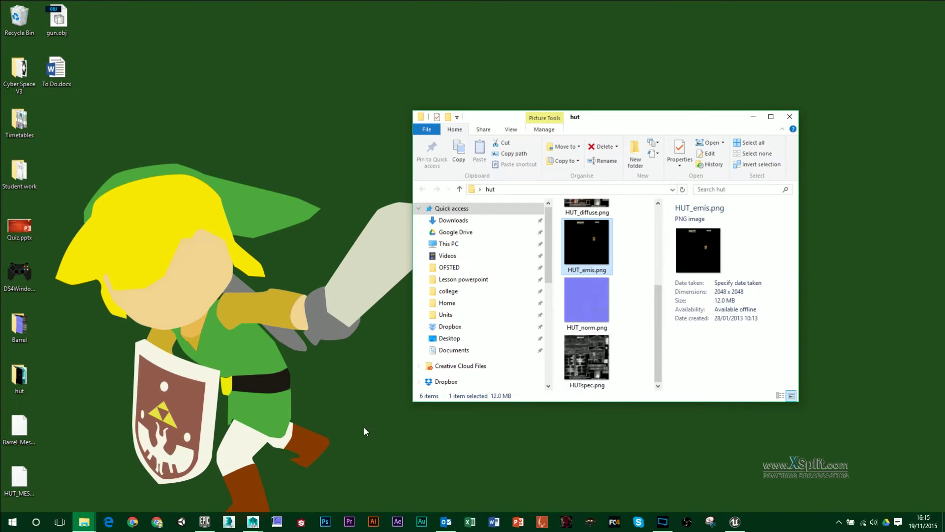
Back in Maya, review the FBX export options for the selected hut, including Triangulate, and leave without exporting
{"action": "mouse_move", "coordinate": [253, 521]}
{"action": "left_click", "coordinate": [291, 486]}
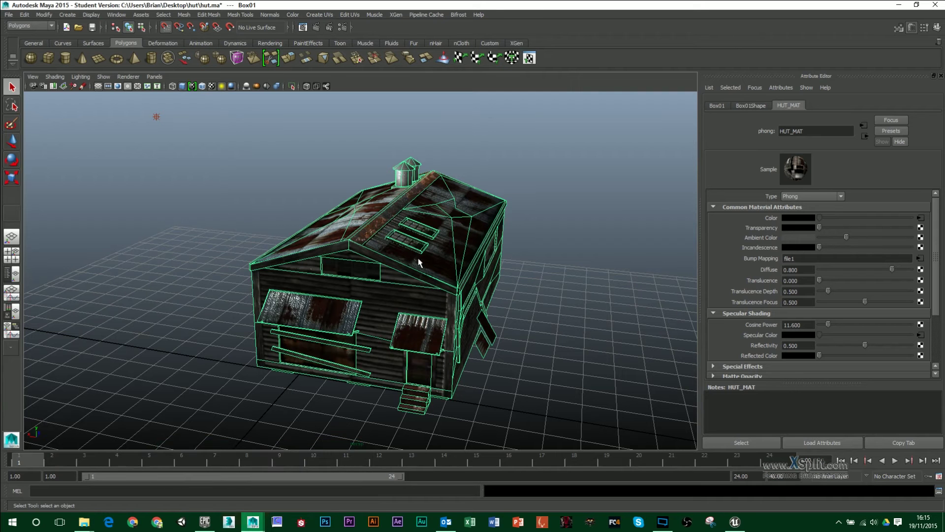
{"action": "left_click", "coordinate": [8, 14]}
{"action": "left_click", "coordinate": [52, 134]}
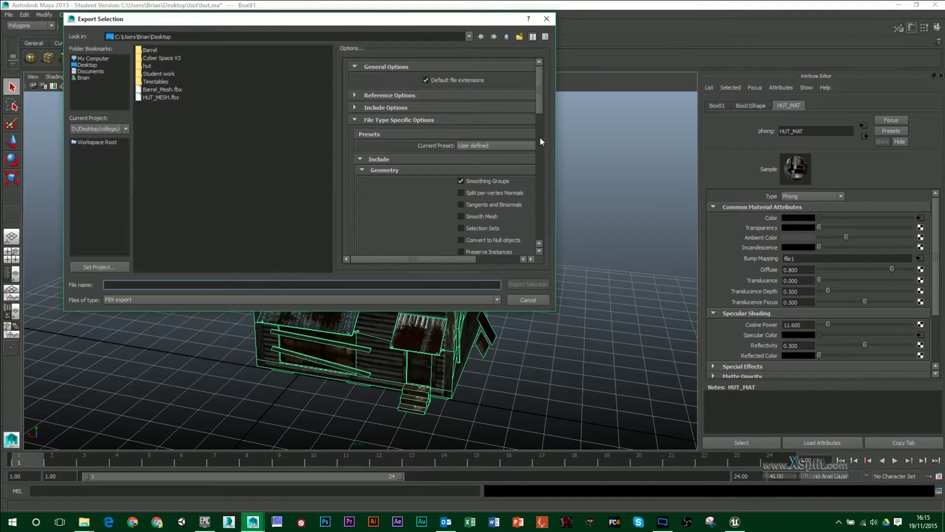
{"action": "scroll", "coordinate": [539, 122], "scroll_direction": "down", "scroll_amount": 2}
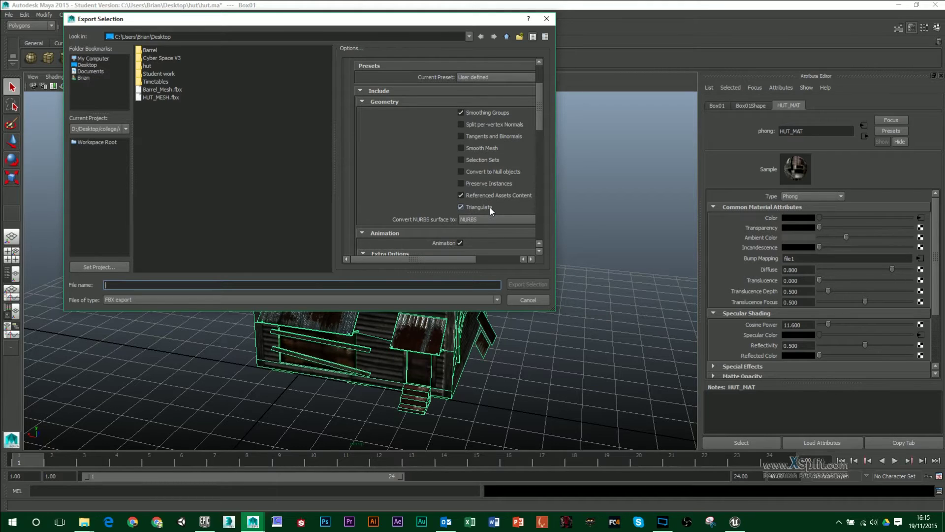
{"action": "left_click", "coordinate": [534, 299]}
Switch to Unreal Engine and import HUT_MESH.fbx from the desktop together with its materials and textures
{"action": "left_click", "coordinate": [735, 522]}
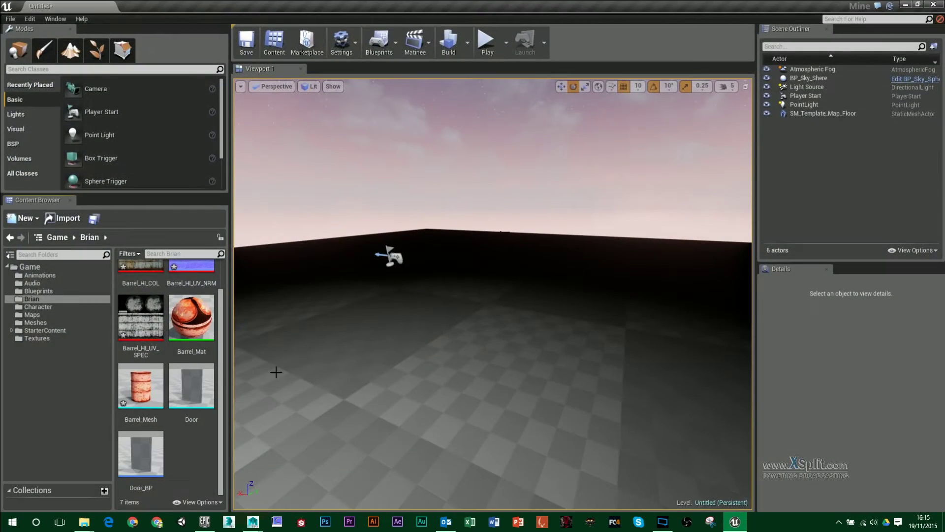
{"action": "left_click", "coordinate": [66, 218]}
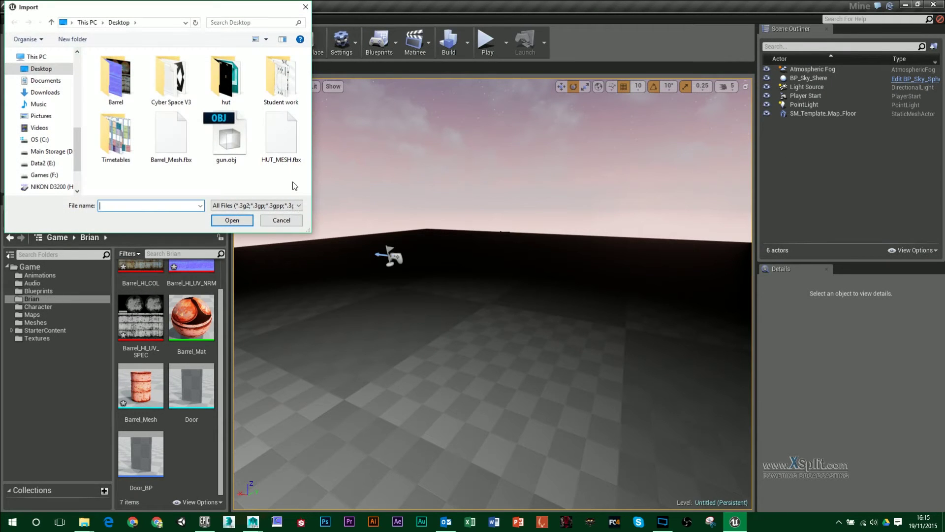
{"action": "left_click", "coordinate": [291, 141]}
{"action": "left_click", "coordinate": [232, 220]}
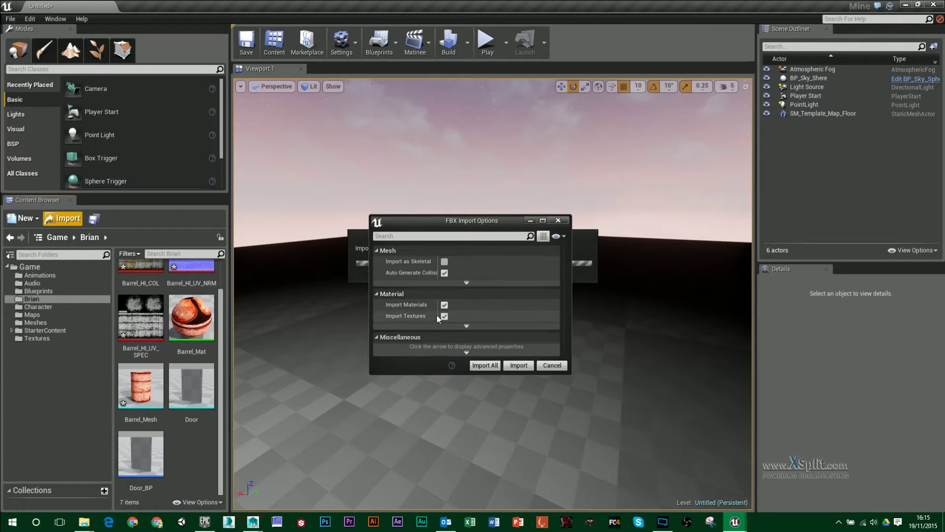
{"action": "left_click", "coordinate": [490, 367]}
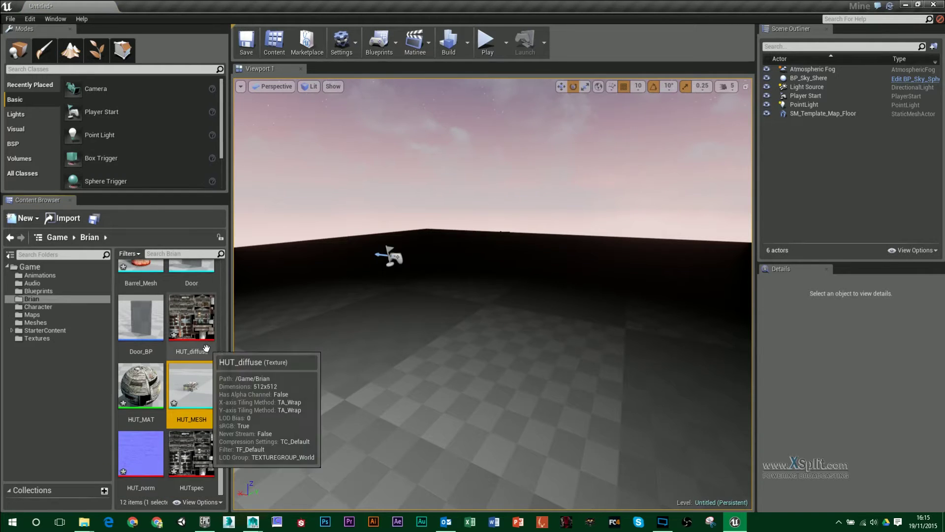
Place HUT_MESH on the floor of the level and scale it uniformly to 83.5
{"action": "mouse_move", "coordinate": [213, 386]}
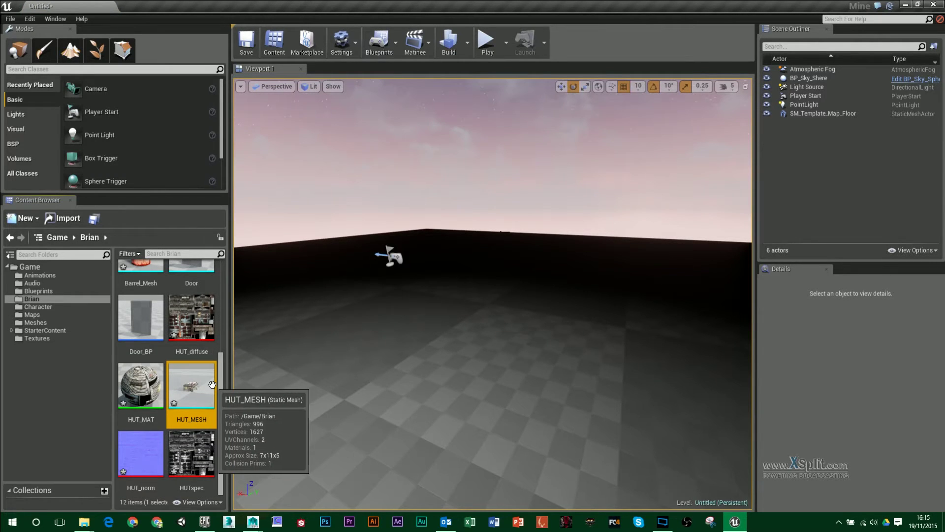
{"action": "left_click_drag", "start_coordinate": [182, 395], "coordinate": [498, 332]}
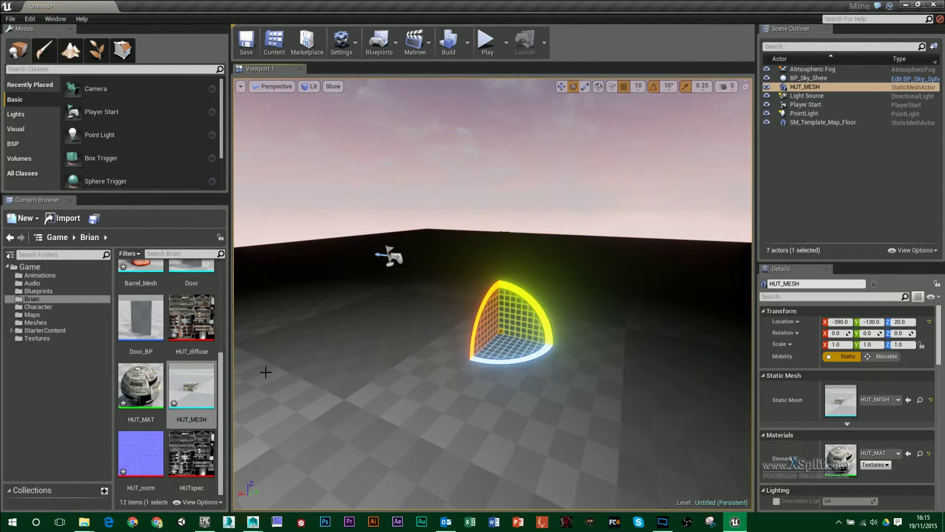
{"action": "mouse_move", "coordinate": [492, 295]}
{"action": "right_mouse_down"}
{"action": "mouse_move", "coordinate": [522, 300]}
{"action": "mouse_move", "coordinate": [507, 296]}
{"action": "right_mouse_up"}
Open the HUT_MAT material and arrange its diffuse, specular and normal texture samples to the left of the material node
{"action": "double_click", "coordinate": [143, 392]}
{"action": "scroll", "coordinate": [619, 281], "scroll_direction": "down", "scroll_amount": 4}
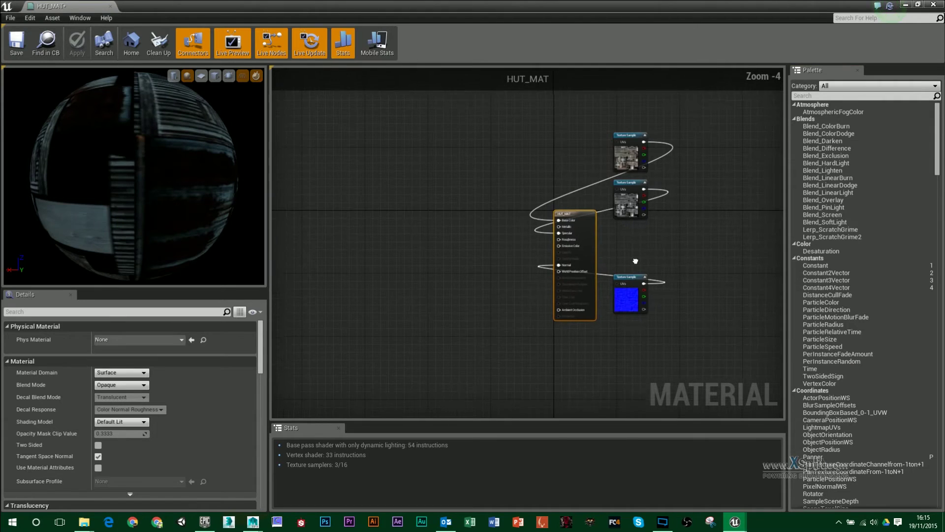
{"action": "left_click_drag", "start_coordinate": [628, 134], "coordinate": [510, 132]}
{"action": "left_click_drag", "start_coordinate": [630, 180], "coordinate": [458, 192]}
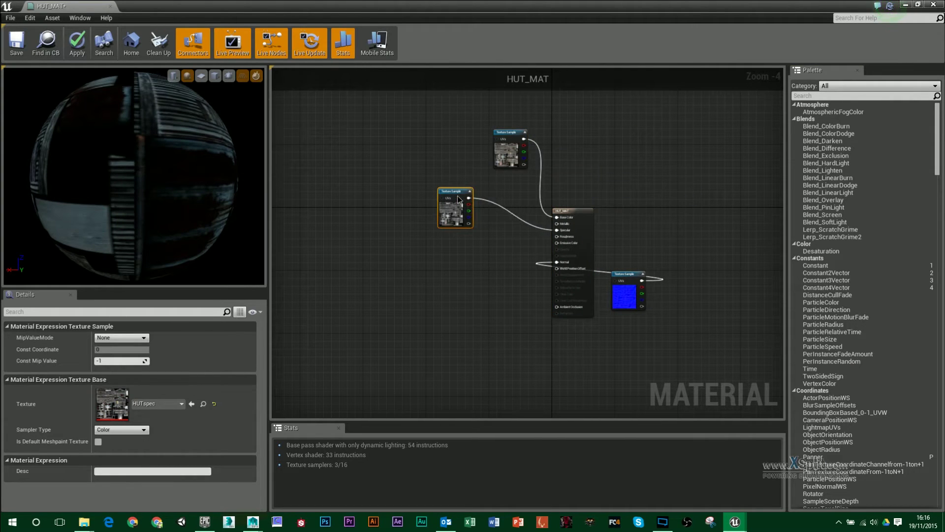
{"action": "left_click_drag", "start_coordinate": [634, 275], "coordinate": [575, 271]}
{"action": "left_click_drag", "start_coordinate": [448, 278], "coordinate": [421, 276]}
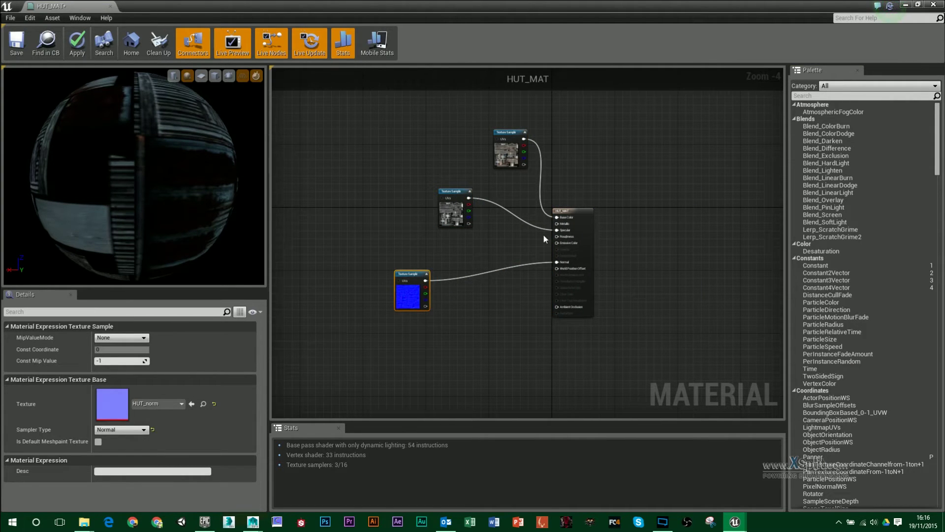
{"action": "left_click", "coordinate": [907, 5]}
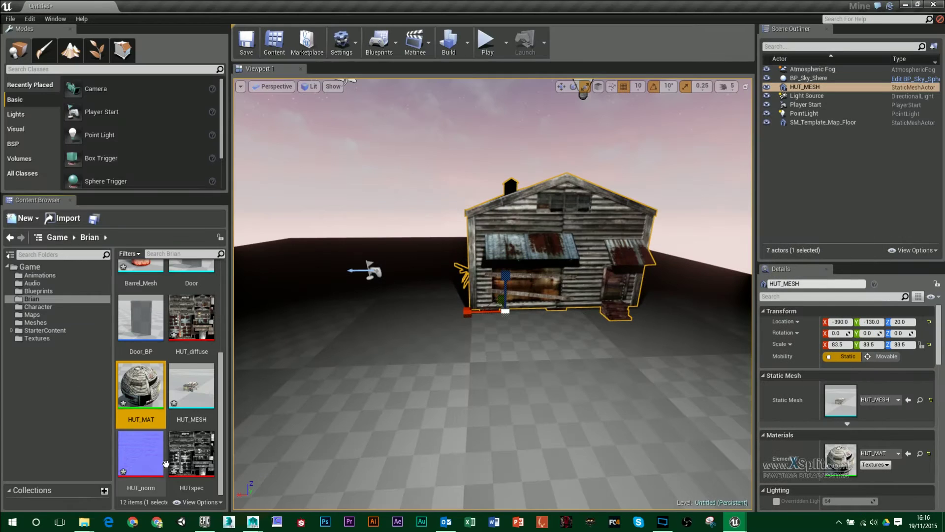
Import the HUT_emis.png texture from the desktop's hut folder into the project
{"action": "left_click", "coordinate": [56, 218]}
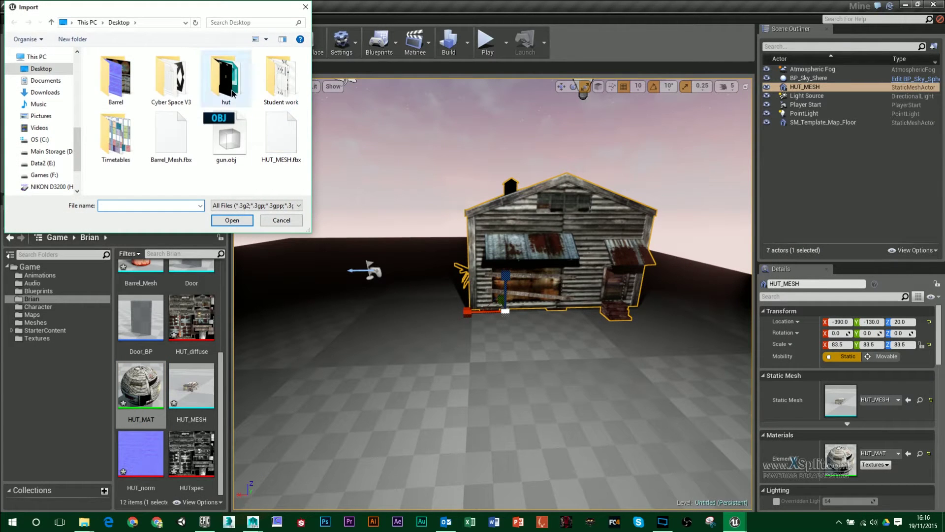
{"action": "left_click", "coordinate": [224, 99]}
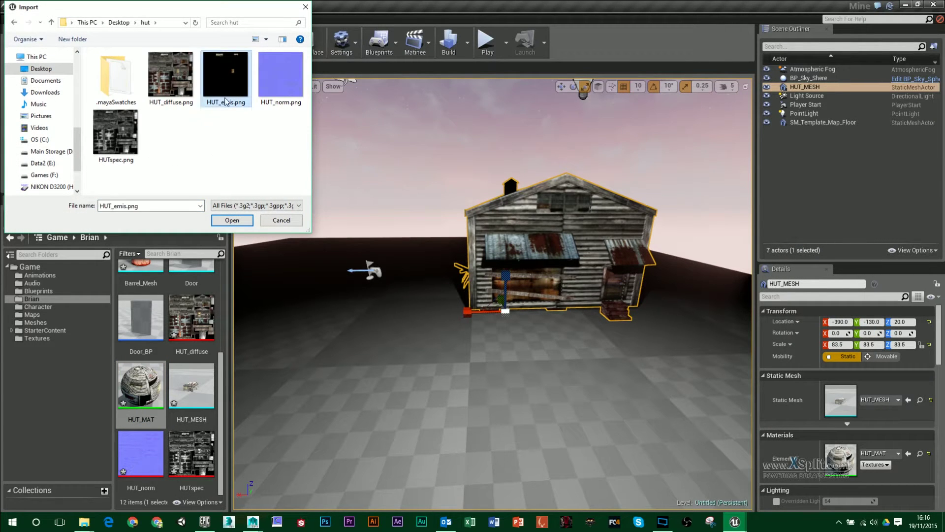
{"action": "left_click", "coordinate": [217, 221]}
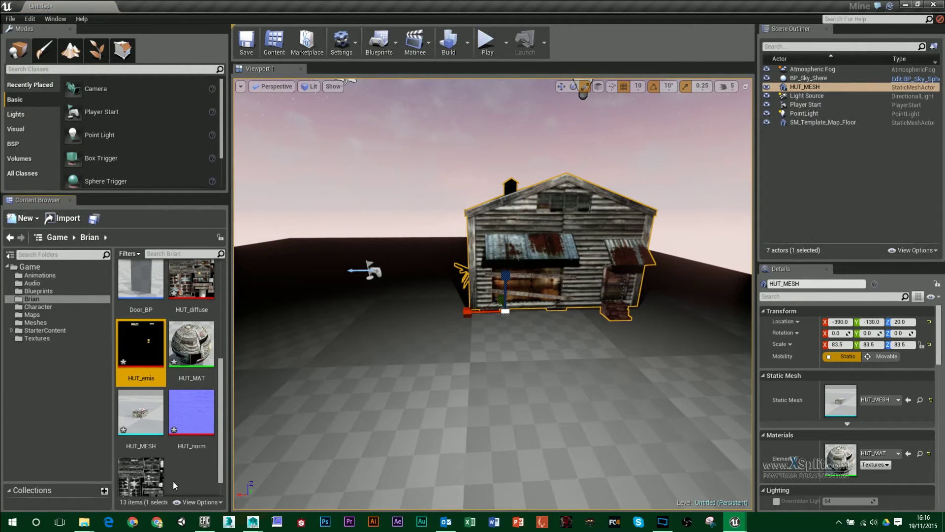
Add the HUT_emis texture to the HUT_MAT graph as a texture sample
{"action": "double_click", "coordinate": [190, 351]}
{"action": "left_click_drag", "start_coordinate": [307, 5], "coordinate": [772, 41]}
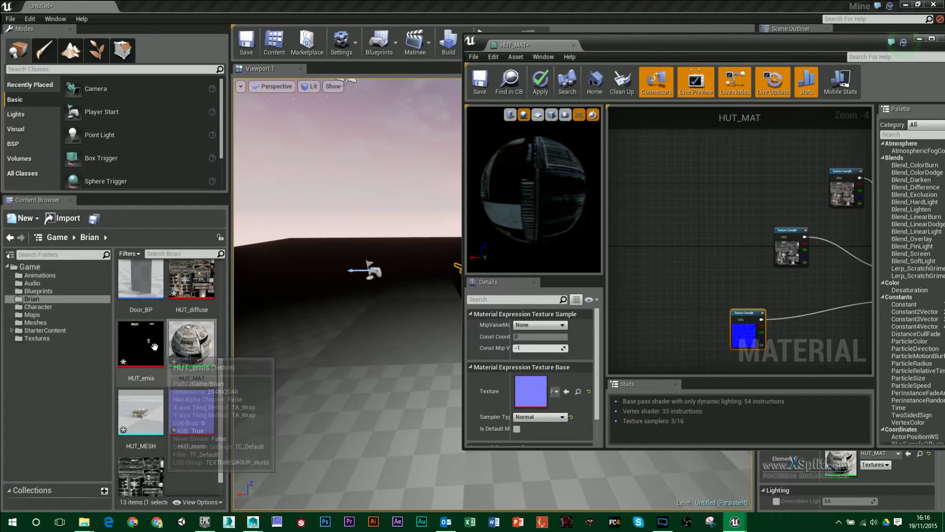
{"action": "left_click_drag", "start_coordinate": [154, 347], "coordinate": [676, 238]}
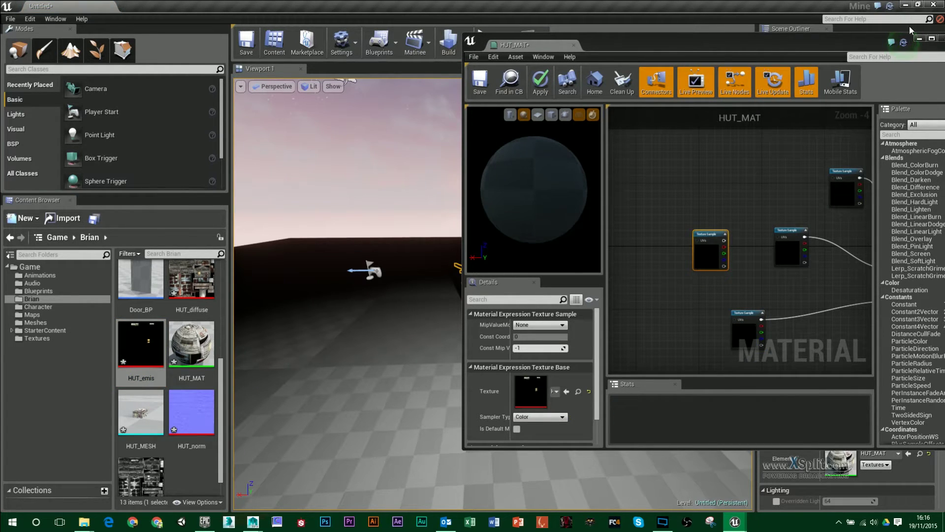
{"action": "left_click", "coordinate": [931, 38]}
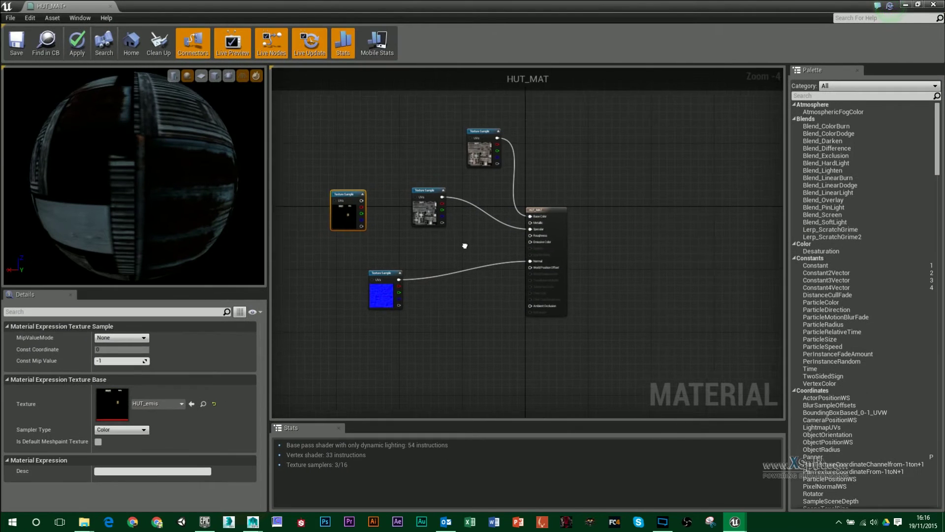
Preview HUT_MAT on a cube and connect the HUT_emis texture sample to the Emissive Color input
{"action": "scroll", "coordinate": [372, 208], "scroll_direction": "up", "scroll_amount": 3}
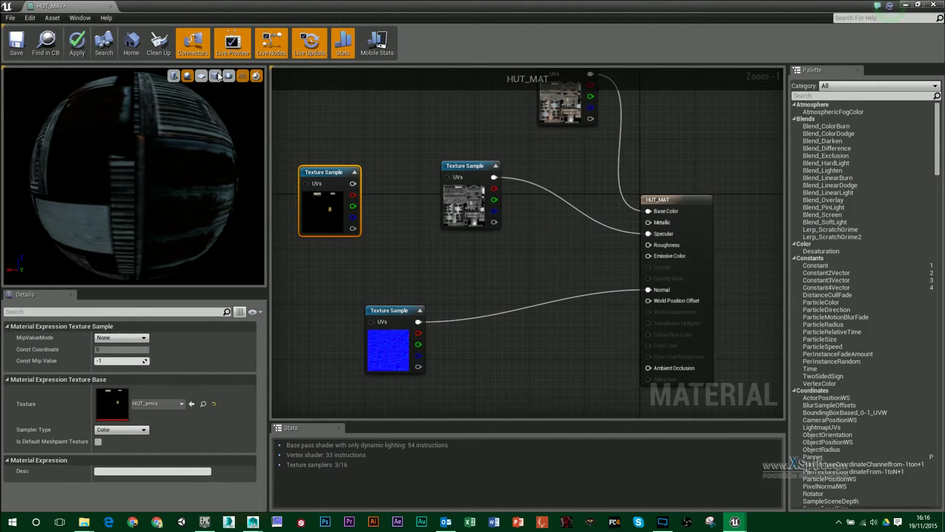
{"action": "left_click", "coordinate": [217, 76]}
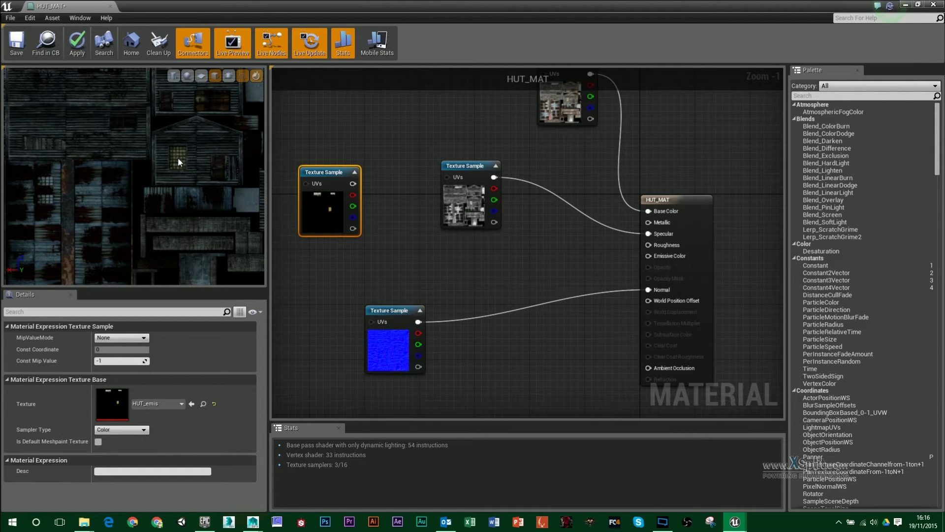
{"action": "right_click_drag", "start_coordinate": [197, 132], "coordinate": [197, 170]}
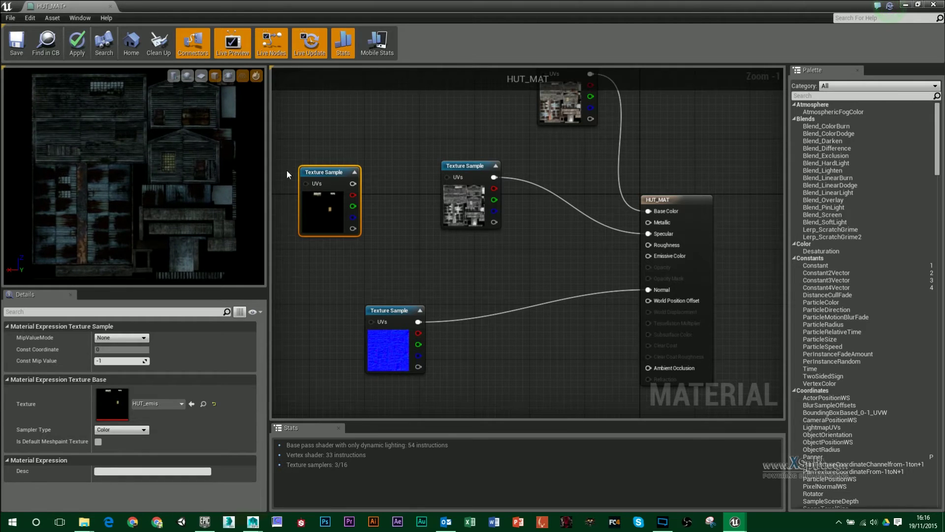
{"action": "left_click_drag", "start_coordinate": [353, 186], "coordinate": [648, 255]}
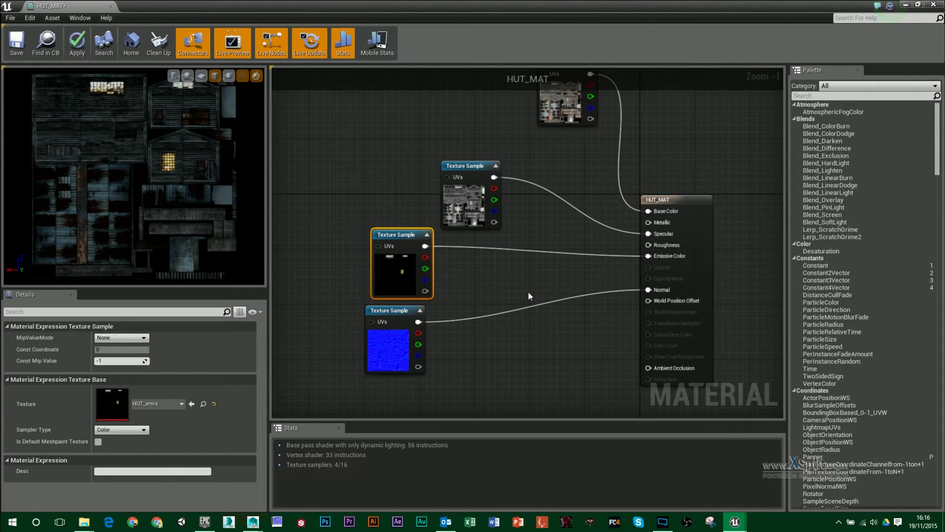
Add a Multiply node and a Constant node, feeding the HUT_emis sample into A and the constant into B
{"action": "left_click", "coordinate": [540, 276]}
{"action": "left_click_drag", "start_coordinate": [552, 282], "coordinate": [512, 253]}
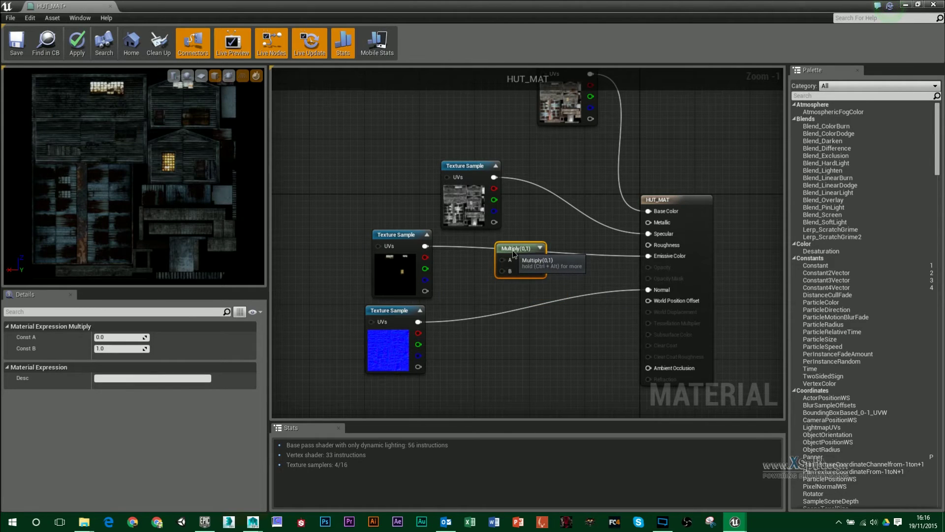
{"action": "left_click", "coordinate": [506, 302]}
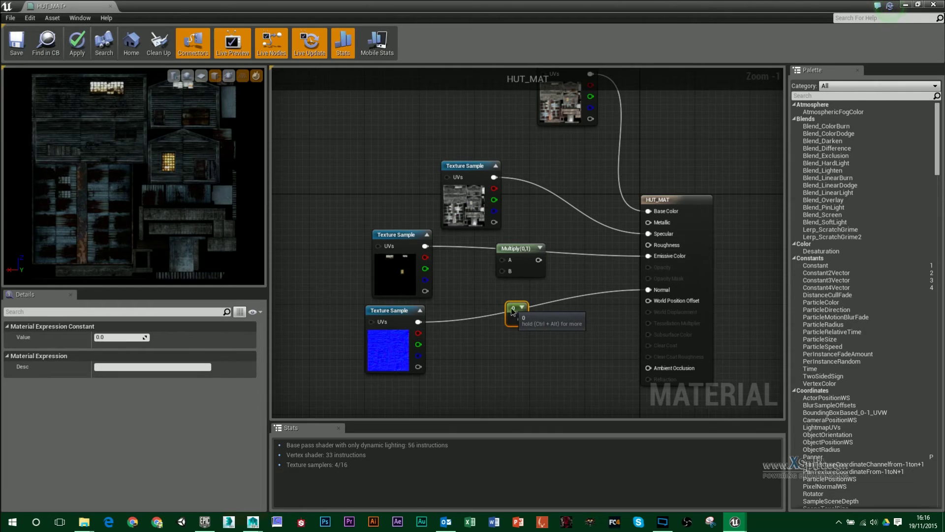
{"action": "left_click_drag", "start_coordinate": [513, 312], "coordinate": [493, 311]}
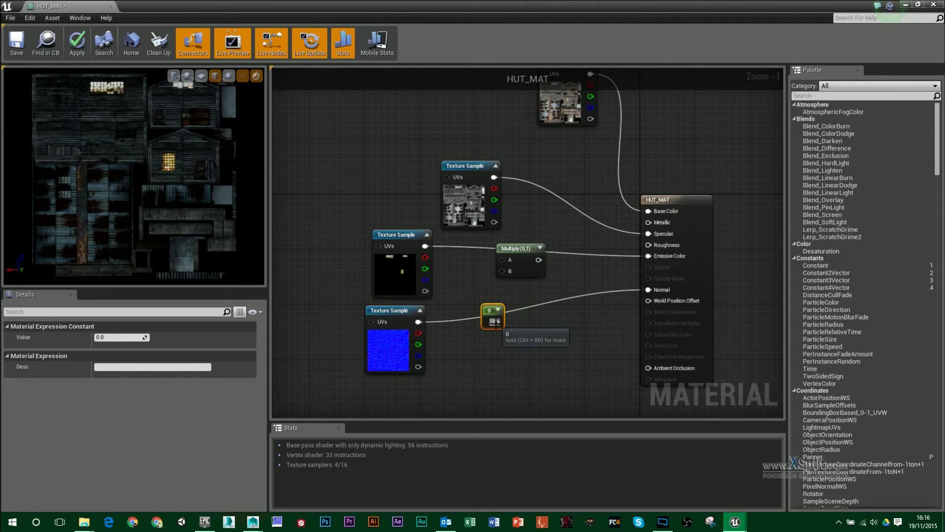
{"action": "left_click_drag", "start_coordinate": [426, 246], "coordinate": [507, 262]}
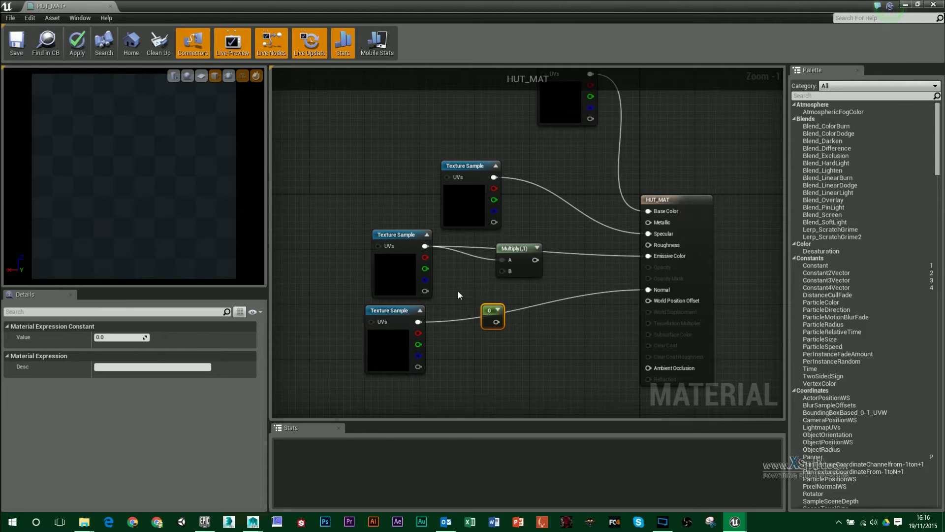
{"action": "left_click_drag", "start_coordinate": [489, 312], "coordinate": [554, 254]}
{"action": "left_click", "coordinate": [537, 248]}
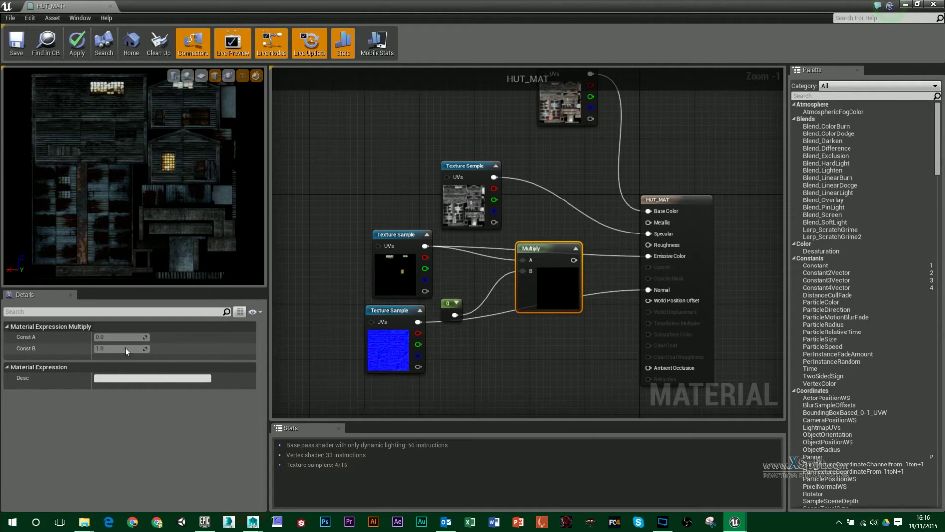
Set the constant's value to 10 and connect the Multiply output to HUT_MAT's Emissive Color
{"action": "left_click", "coordinate": [450, 311]}
{"action": "left_click", "coordinate": [119, 336]}
{"action": "type", "text": "10"}
{"action": "key", "text": "Return"}
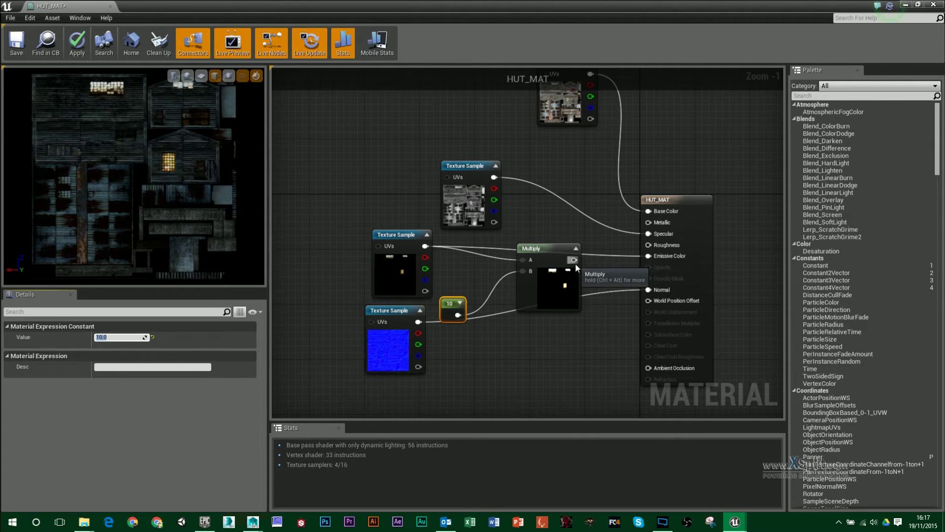
{"action": "left_click_drag", "start_coordinate": [574, 259], "coordinate": [648, 256]}
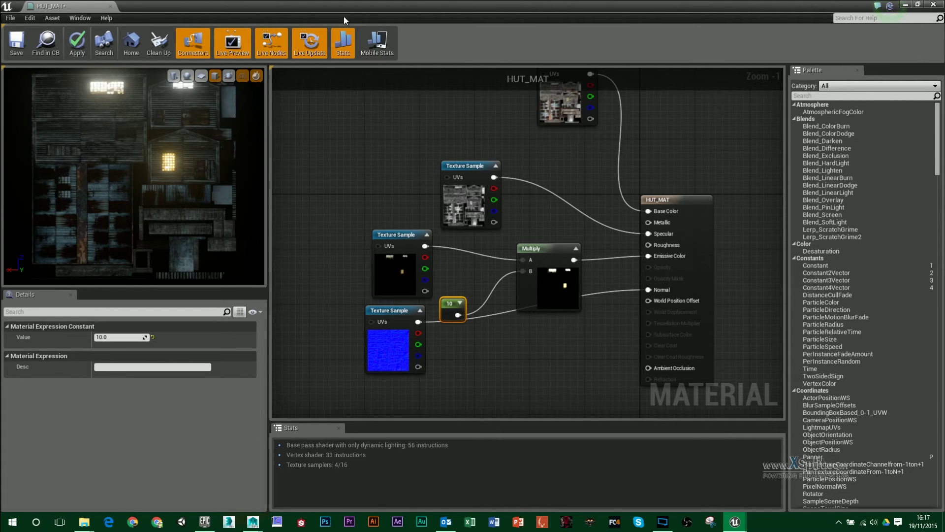
Save HUT_MAT and check the brightness of the hut's glowing windows in the level viewport
{"action": "left_click_drag", "start_coordinate": [339, 7], "coordinate": [771, 105]}
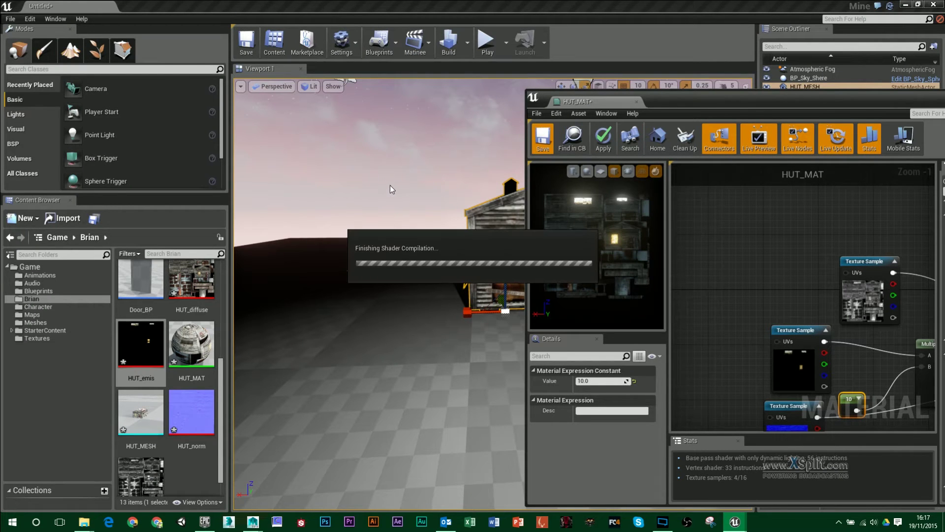
{"action": "mouse_move", "coordinate": [387, 178]}
{"action": "right_mouse_down"}
{"action": "mouse_move", "coordinate": [443, 178]}
{"action": "mouse_move", "coordinate": [379, 171]}
{"action": "mouse_move", "coordinate": [392, 177]}
{"action": "right_mouse_up"}
{"action": "key", "text": "w"}
{"action": "key", "text": "s"}
Set the constant feeding the Multiply node to 3, save HUT_MAT and check the hut's windows
{"action": "left_click", "coordinate": [849, 400]}
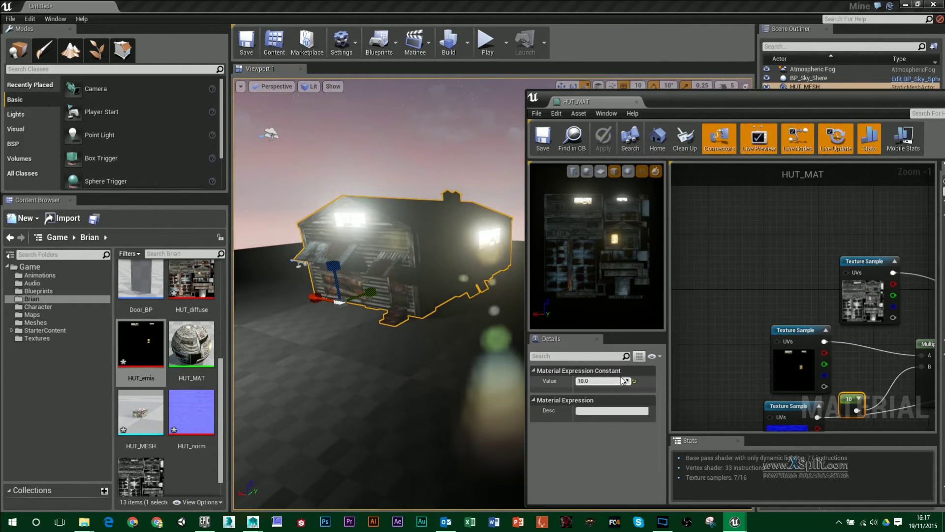
{"action": "left_click", "coordinate": [601, 382]}
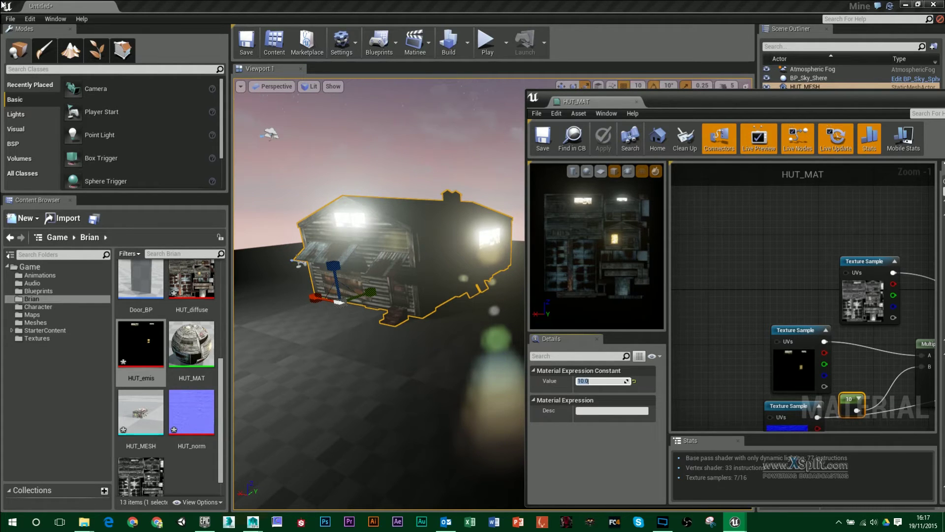
{"action": "type", "text": "3"}
{"action": "key", "text": "Return"}
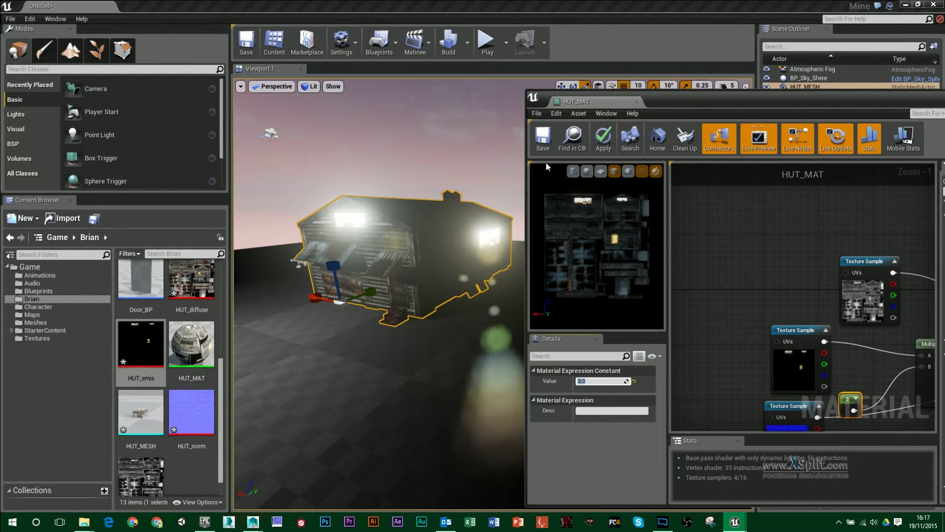
{"action": "left_click", "coordinate": [516, 141]}
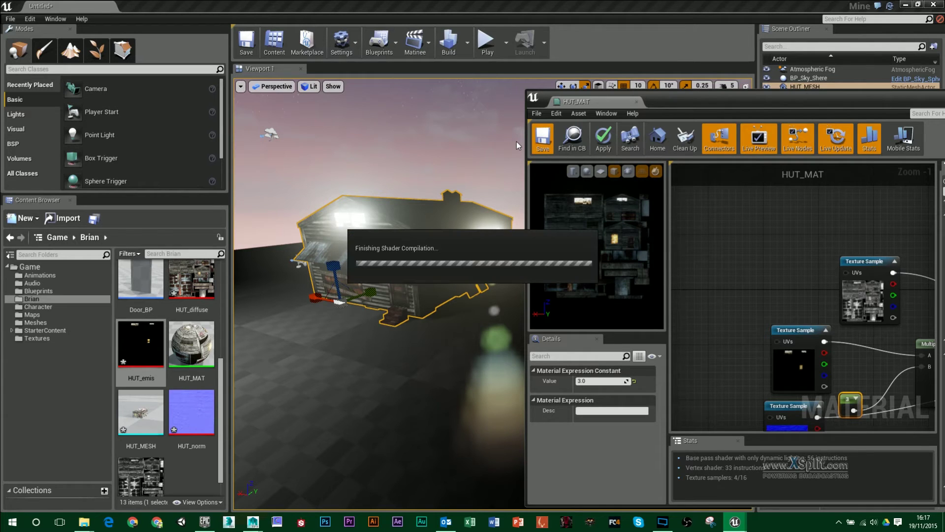
{"action": "right_click_drag", "start_coordinate": [516, 141], "coordinate": [552, 141]}
{"action": "right_click_drag", "start_coordinate": [379, 296], "coordinate": [290, 305]}
Replace the constant in the HUT_MAT graph with a Constant3Vector connected to the Multiply node's B input
{"action": "left_click_drag", "start_coordinate": [753, 101], "coordinate": [236, 1]}
{"action": "right_click_drag", "start_coordinate": [457, 313], "coordinate": [451, 265]}
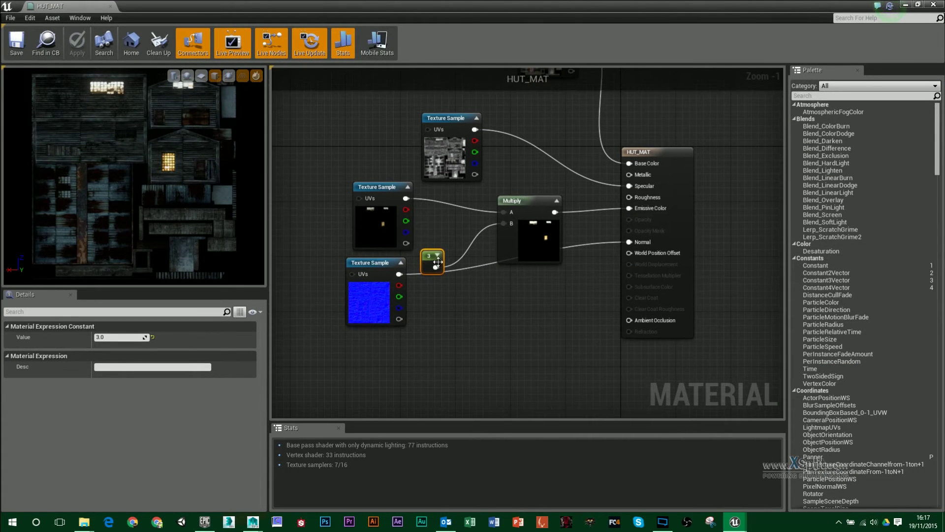
{"action": "key", "text": "Delete"}
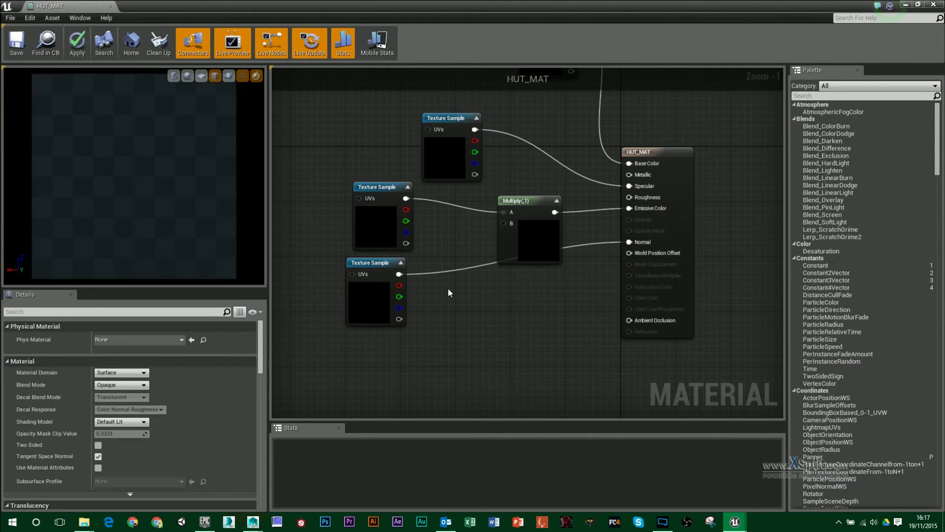
{"action": "left_click", "coordinate": [433, 306]}
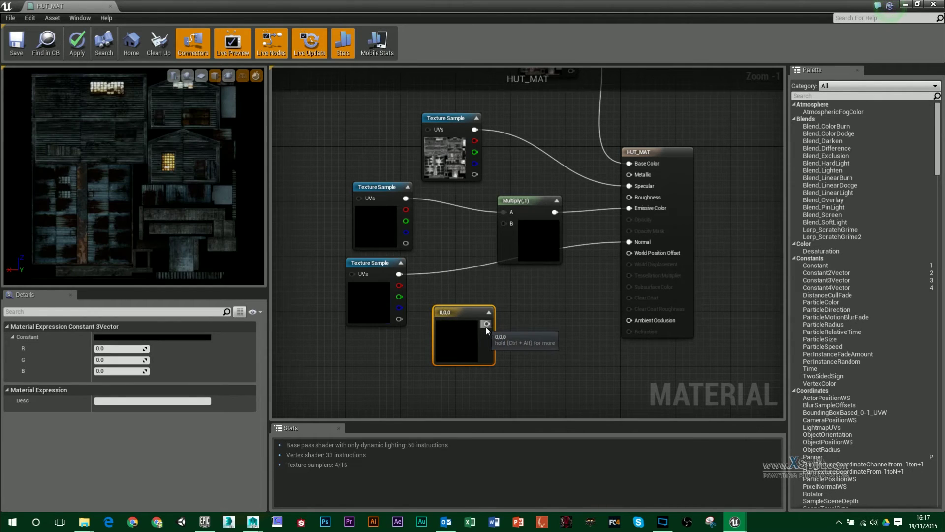
{"action": "left_click_drag", "start_coordinate": [488, 324], "coordinate": [502, 224]}
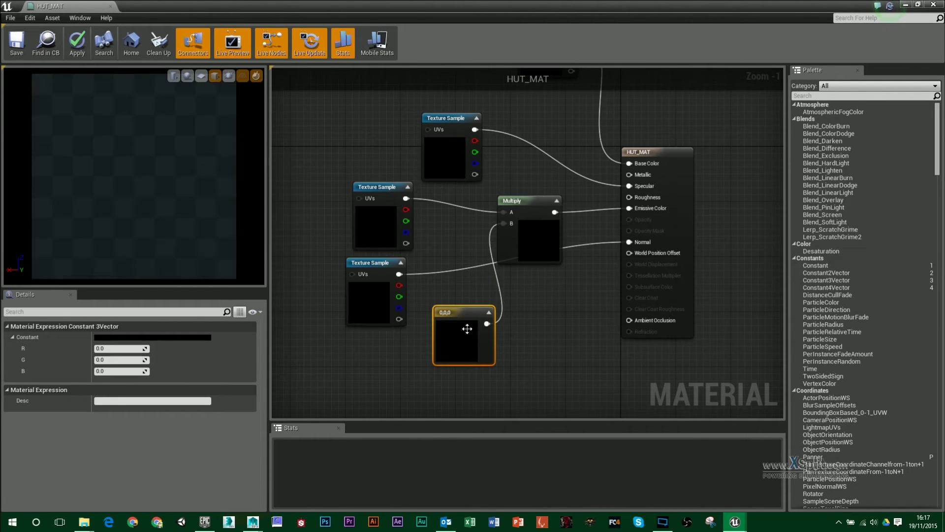
{"action": "left_click_drag", "start_coordinate": [468, 327], "coordinate": [456, 318]}
Set the Constant3Vector's values to R 3, G 0.5 and B 0.5
{"action": "left_click", "coordinate": [114, 348]}
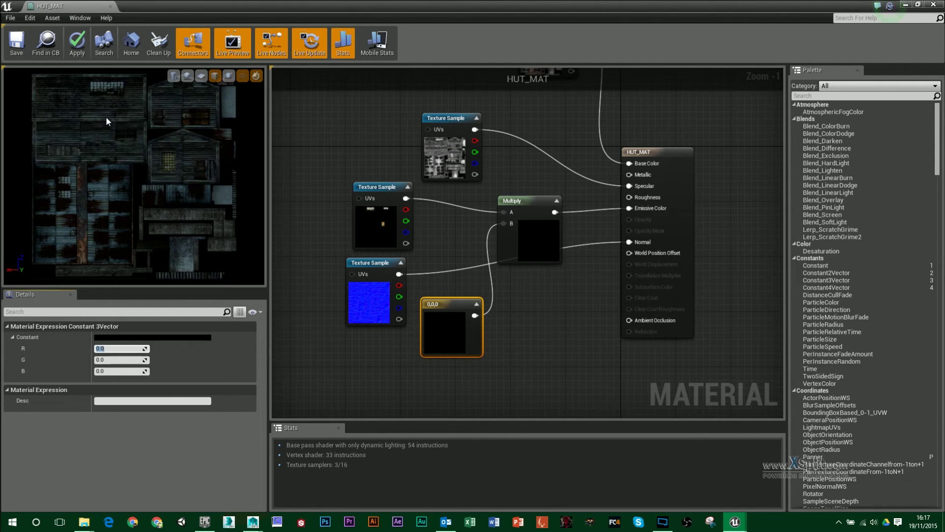
{"action": "key", "text": "Tab"}
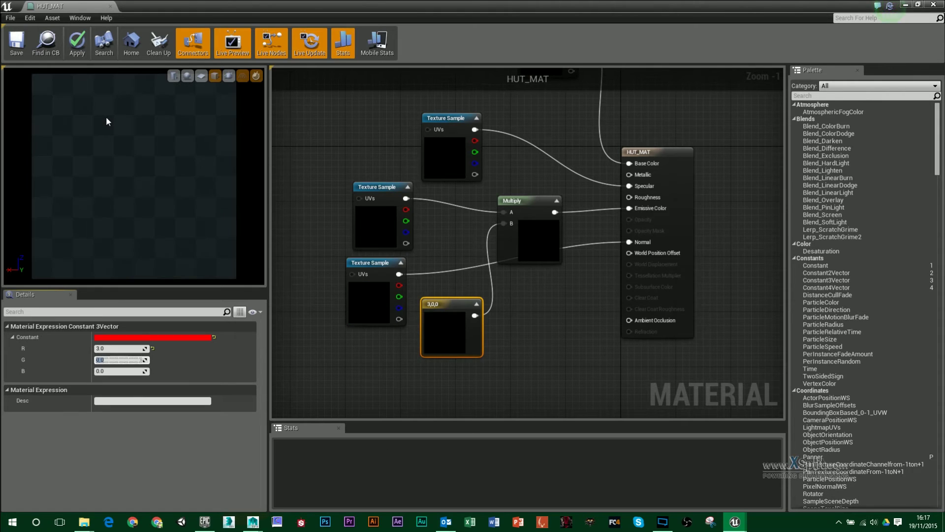
{"action": "type", "text": "5"}
{"action": "key", "text": "Tab"}
{"action": "type", "text": ".5"}
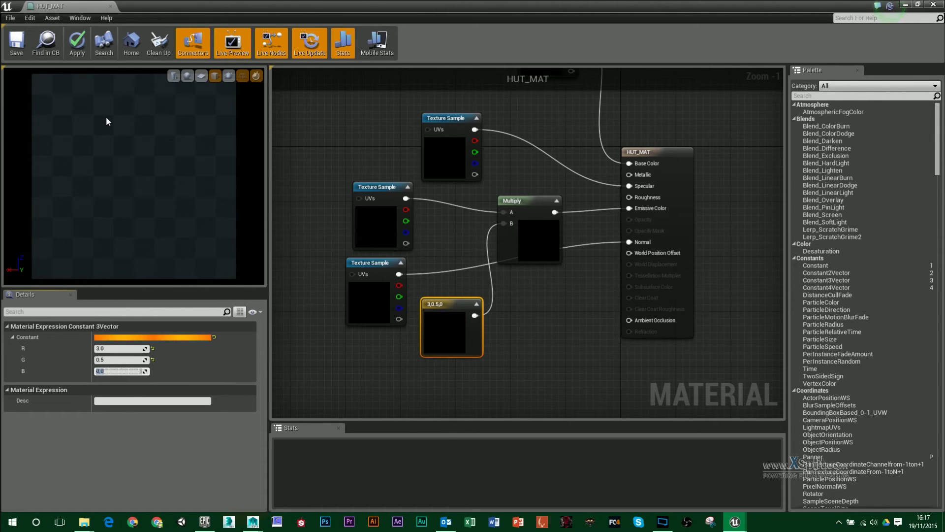
{"action": "key", "text": "Tab"}
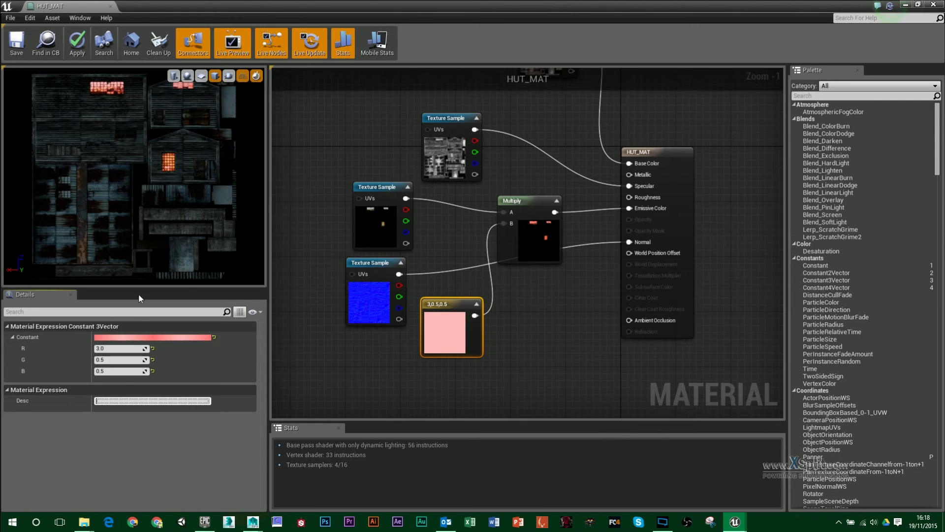
Set the Constant3Vector's R value to 5 and save HUT_MAT
{"action": "left_click", "coordinate": [121, 349]}
{"action": "type", "text": "5"}
{"action": "key", "text": "Return"}
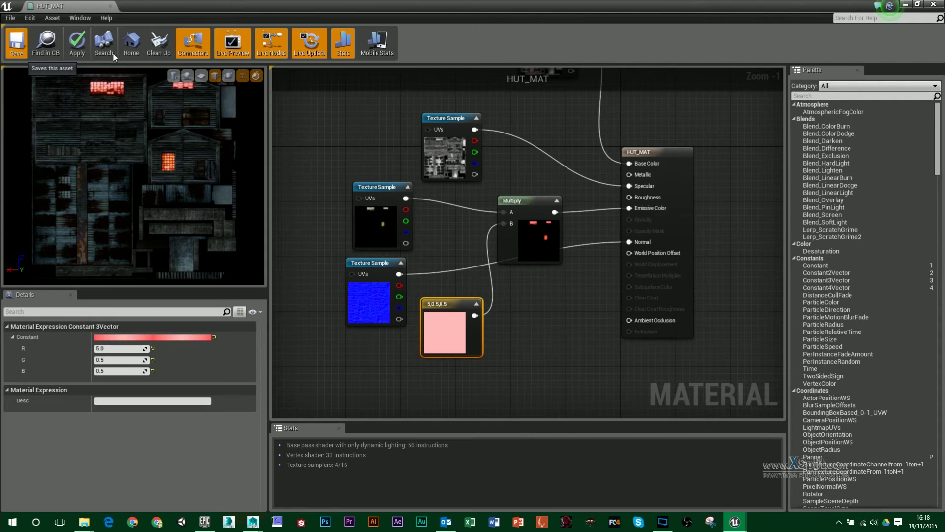
{"action": "key", "text": "ctrl+s"}
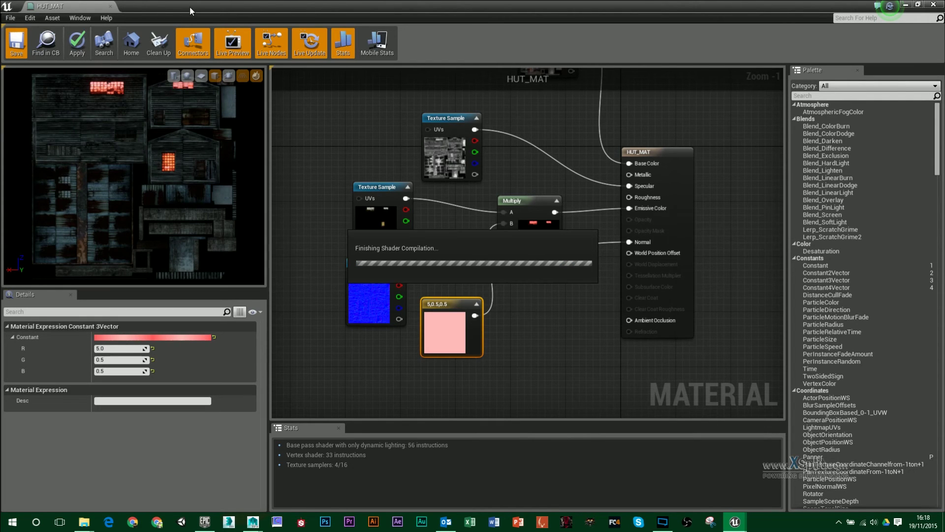
Examine the hut's red window glow and its effect on the nearby wall and floor in the level viewport
{"action": "left_click_drag", "start_coordinate": [190, 7], "coordinate": [668, 270]}
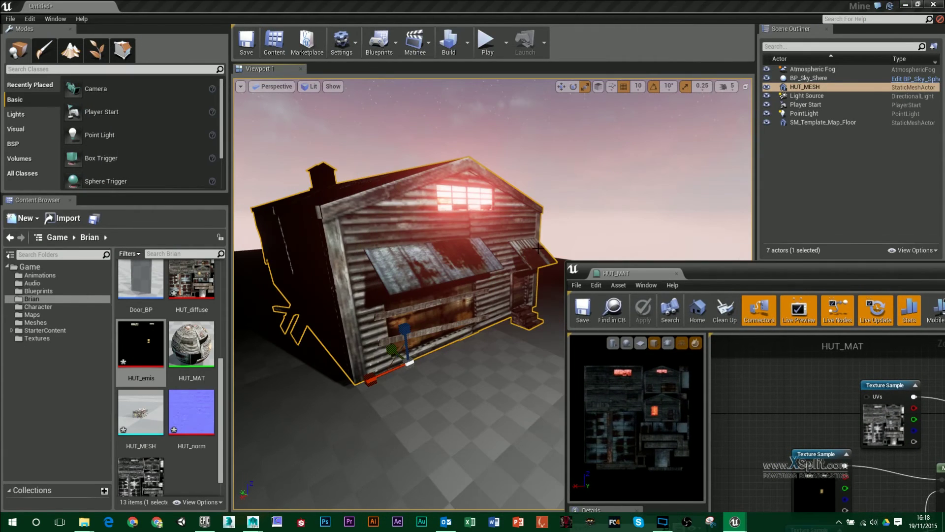
{"action": "left_click", "coordinate": [615, 197]}
{"action": "right_click_drag", "start_coordinate": [525, 276], "coordinate": [286, 278]}
{"action": "right_click_drag", "start_coordinate": [374, 96], "coordinate": [384, 98]}
{"action": "left_click_drag", "start_coordinate": [786, 274], "coordinate": [212, 1]}
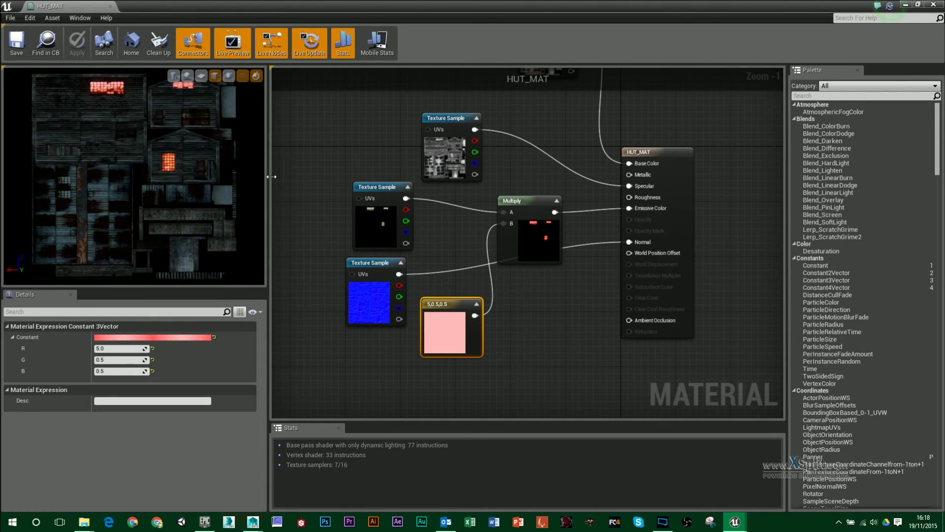
{"action": "left_click", "coordinate": [905, 5]}
{"action": "mouse_move", "coordinate": [470, 303]}
{"action": "right_mouse_down"}
{"action": "mouse_move", "coordinate": [551, 303]}
{"action": "mouse_move", "coordinate": [453, 303]}
{"action": "mouse_move", "coordinate": [470, 303]}
{"action": "right_mouse_up"}
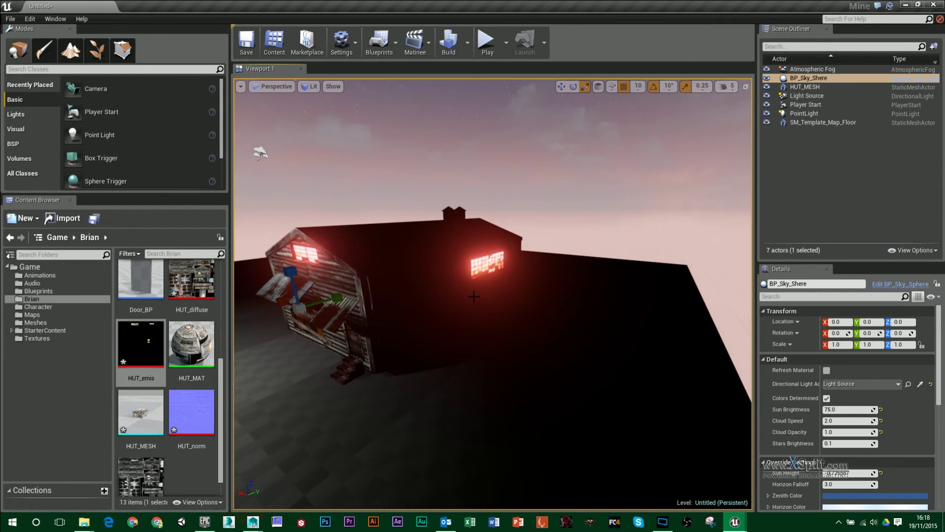
{"action": "left_click", "coordinate": [407, 257]}
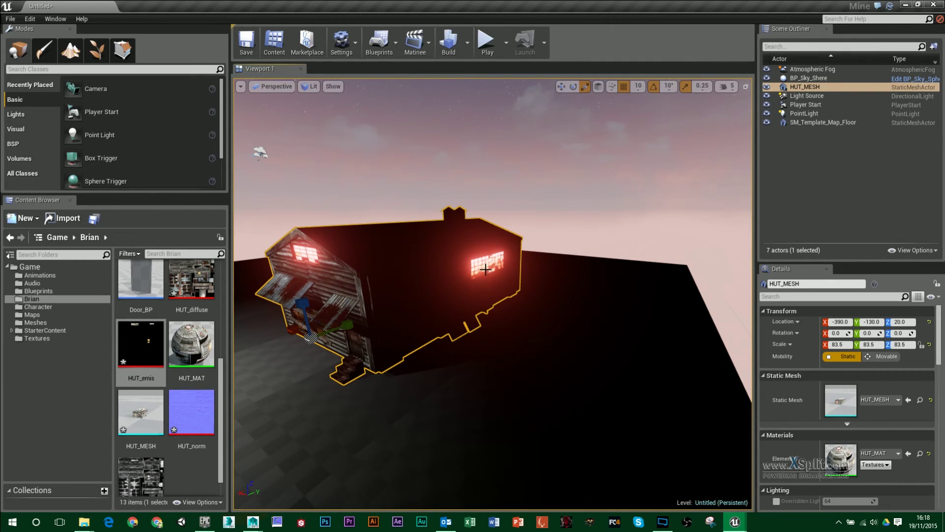
{"action": "right_click_drag", "start_coordinate": [512, 285], "coordinate": [542, 323]}
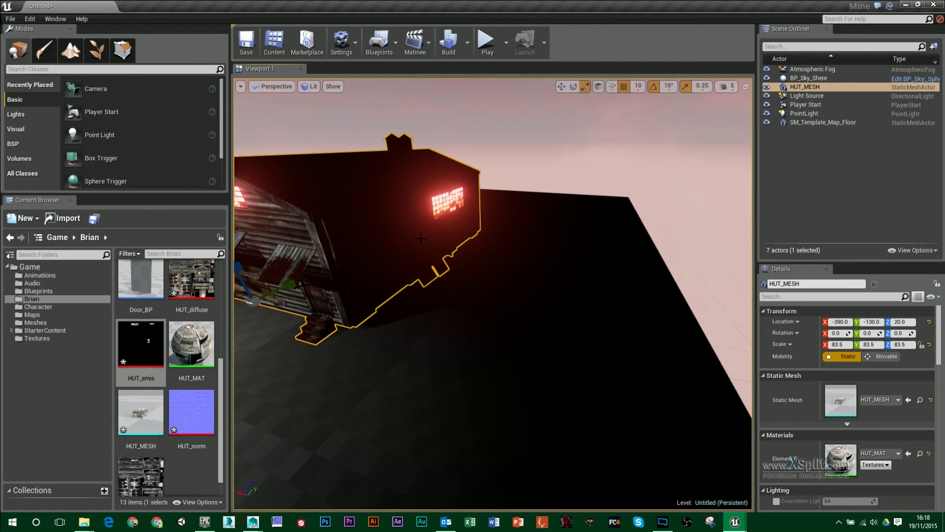
{"action": "left_click", "coordinate": [542, 324]}
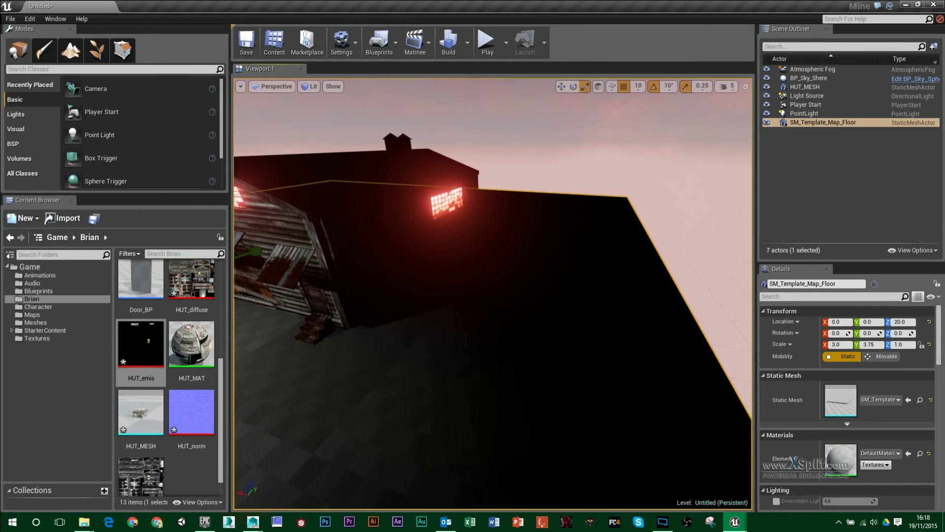
{"action": "left_click_drag", "start_coordinate": [542, 324], "coordinate": [531, 300]}
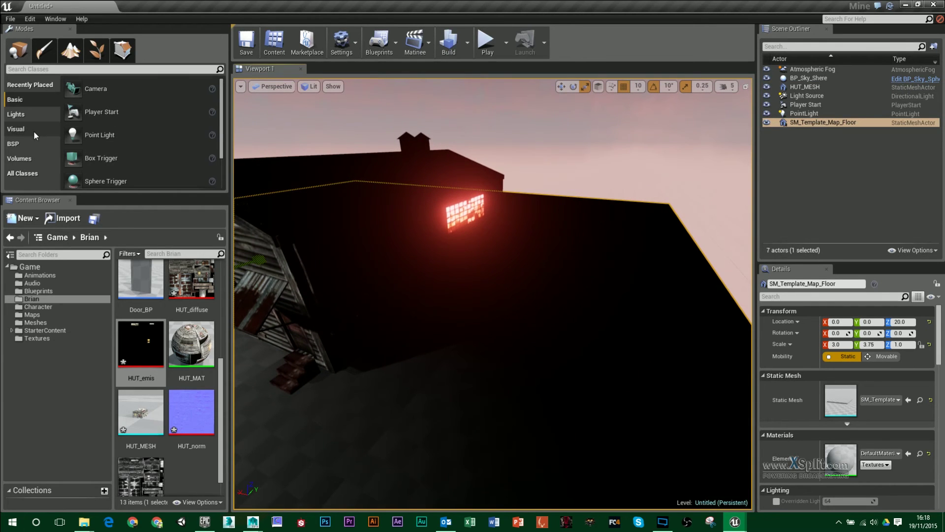
Add a point light outside the hut's side window and move it away from the hut to X -1640
{"action": "left_click", "coordinate": [28, 114]}
{"action": "left_click_drag", "start_coordinate": [98, 112], "coordinate": [517, 285]}
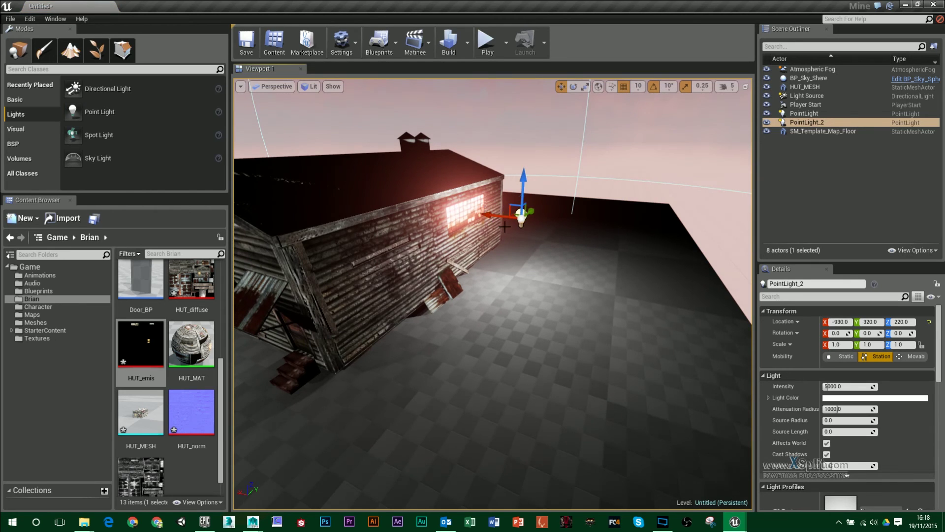
{"action": "left_click_drag", "start_coordinate": [492, 215], "coordinate": [734, 263]}
{"action": "right_click_drag", "start_coordinate": [625, 293], "coordinate": [825, 335]}
Try a pink light colour for the new point light, and a colour sampled with the eyedropper
{"action": "left_click", "coordinate": [862, 398]}
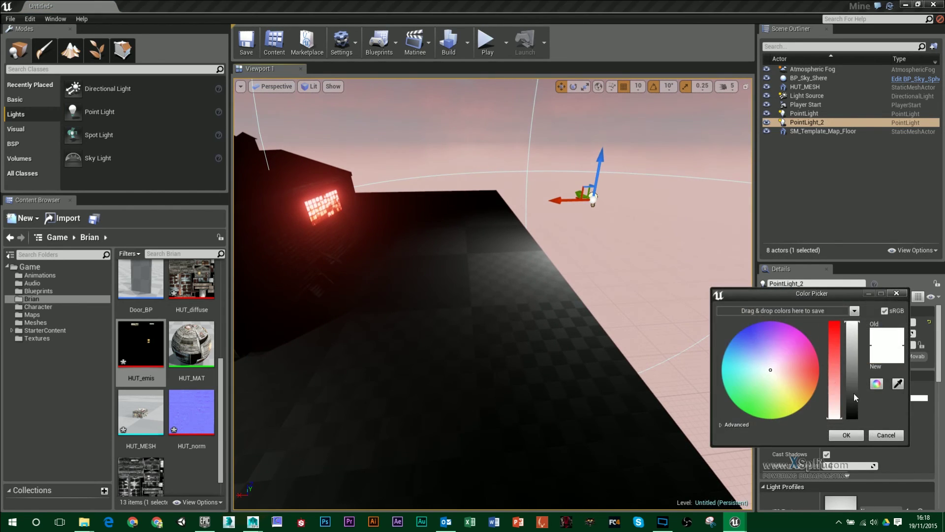
{"action": "left_click", "coordinate": [798, 365]}
{"action": "left_click", "coordinate": [322, 206]}
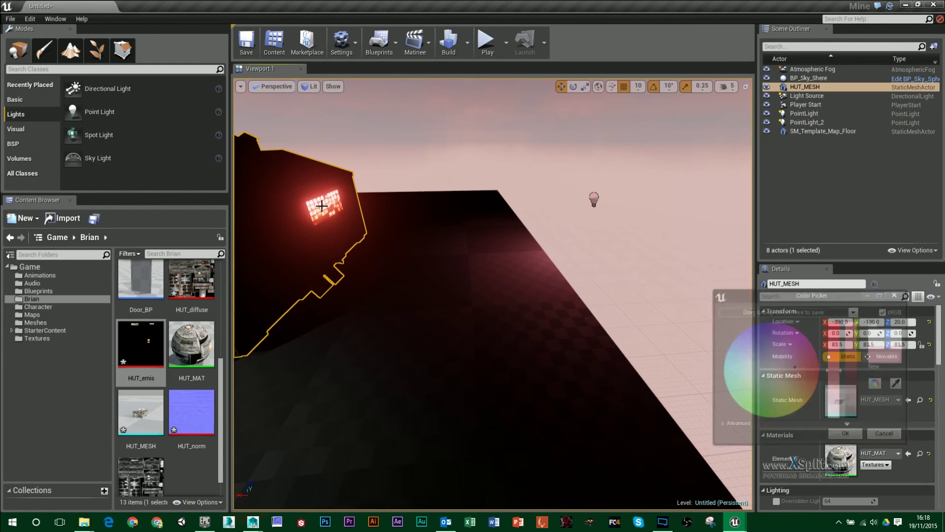
{"action": "left_click", "coordinate": [593, 199]}
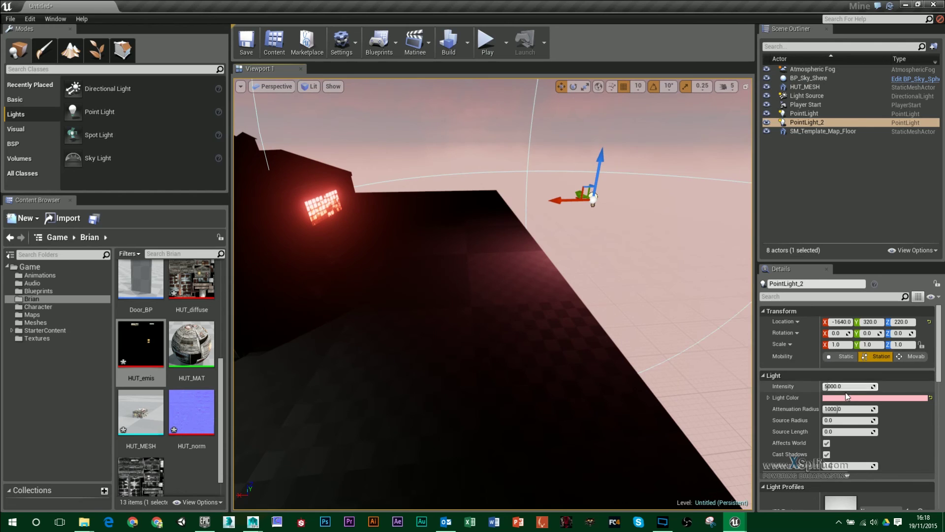
{"action": "left_click", "coordinate": [847, 397]}
{"action": "left_click", "coordinate": [883, 383]}
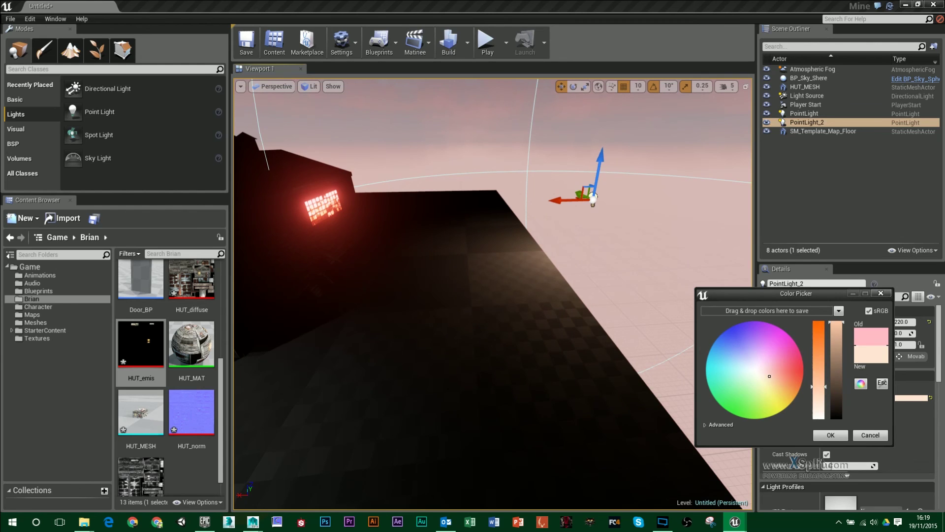
{"action": "left_click", "coordinate": [323, 209]}
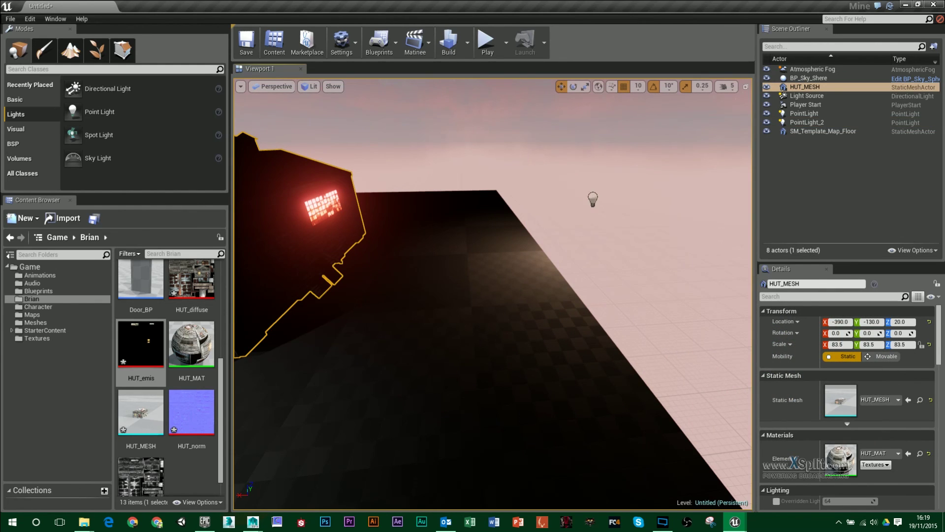
Set the new point light's colour to a salmon red matching the window glow
{"action": "left_click", "coordinate": [592, 199]}
{"action": "left_click", "coordinate": [837, 398]}
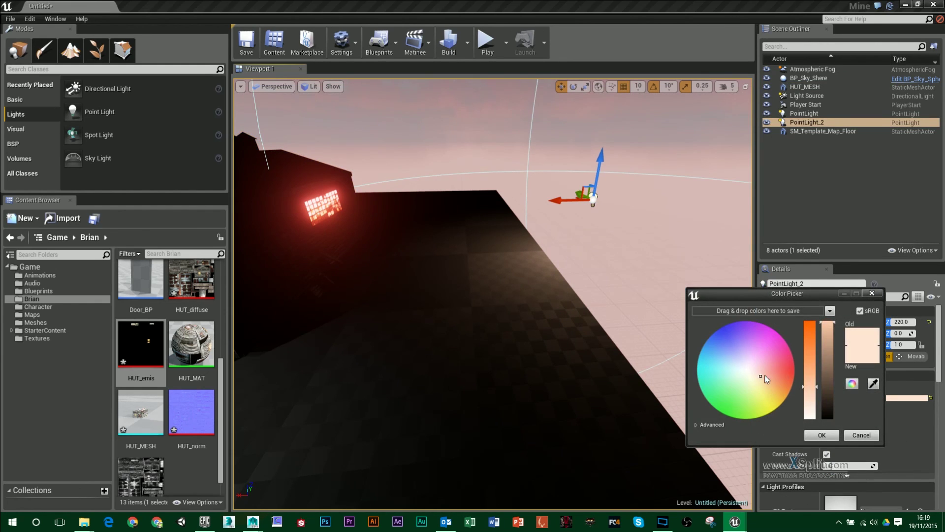
{"action": "left_click_drag", "start_coordinate": [765, 377], "coordinate": [779, 374]}
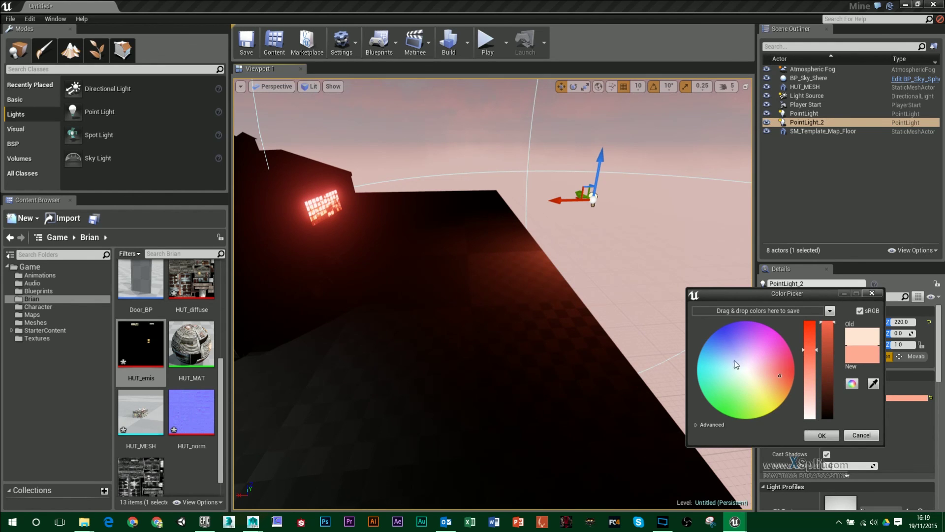
{"action": "left_click", "coordinate": [557, 214]}
Move the red point light along the X axis to the hut's glowing side window and inspect the lit wall
{"action": "left_click_drag", "start_coordinate": [554, 201], "coordinate": [319, 206]}
{"action": "right_click_drag", "start_coordinate": [596, 288], "coordinate": [566, 290]}
{"action": "left_click", "coordinate": [595, 288]}
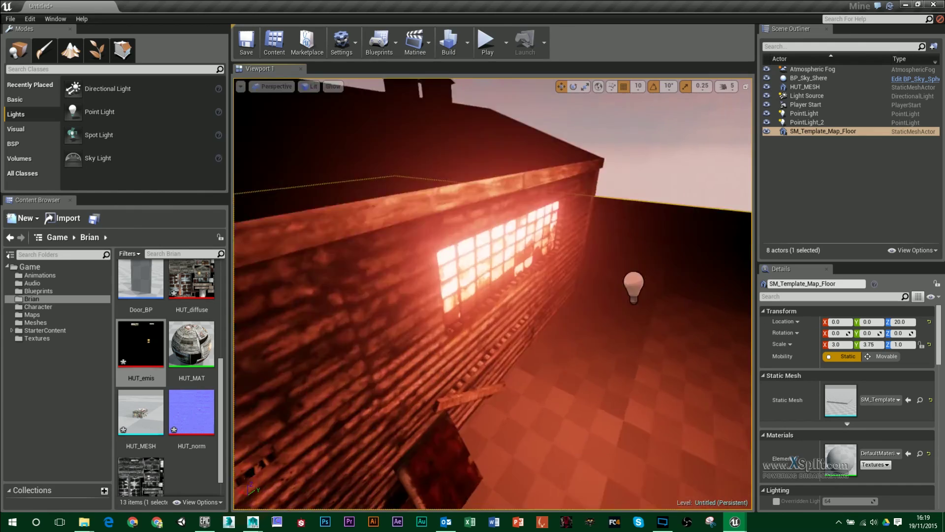